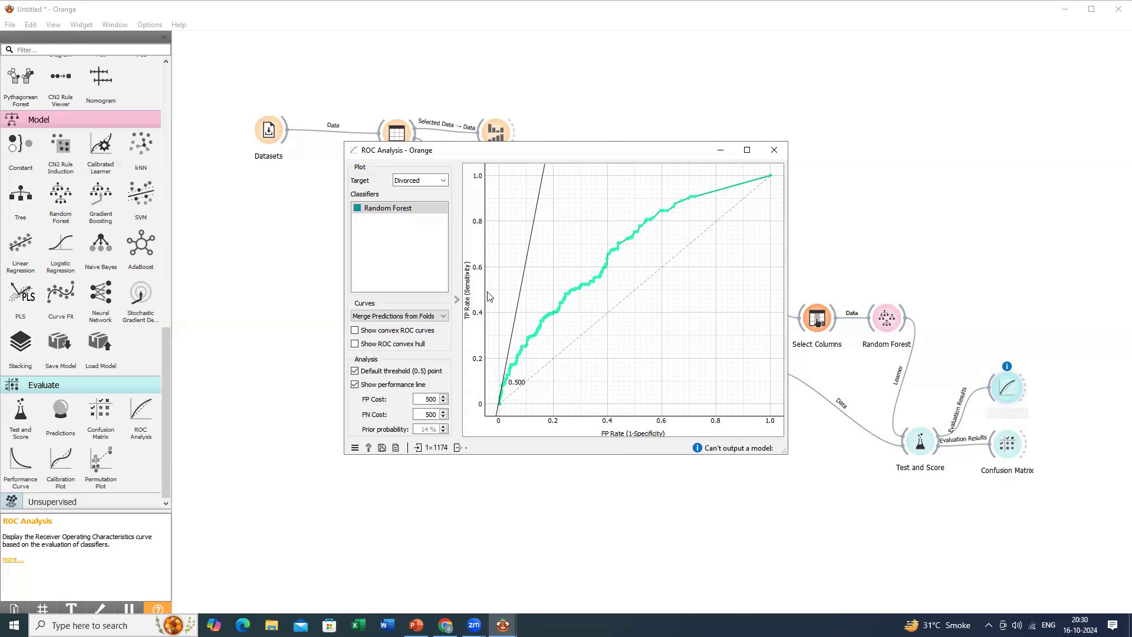
Step: Examine the Random Forest ROC curves for the Married-AF-spouse, Separated and Widowed targets, and close the ROC analysis
mouse_move(567, 368)
mouse_move(724, 450)
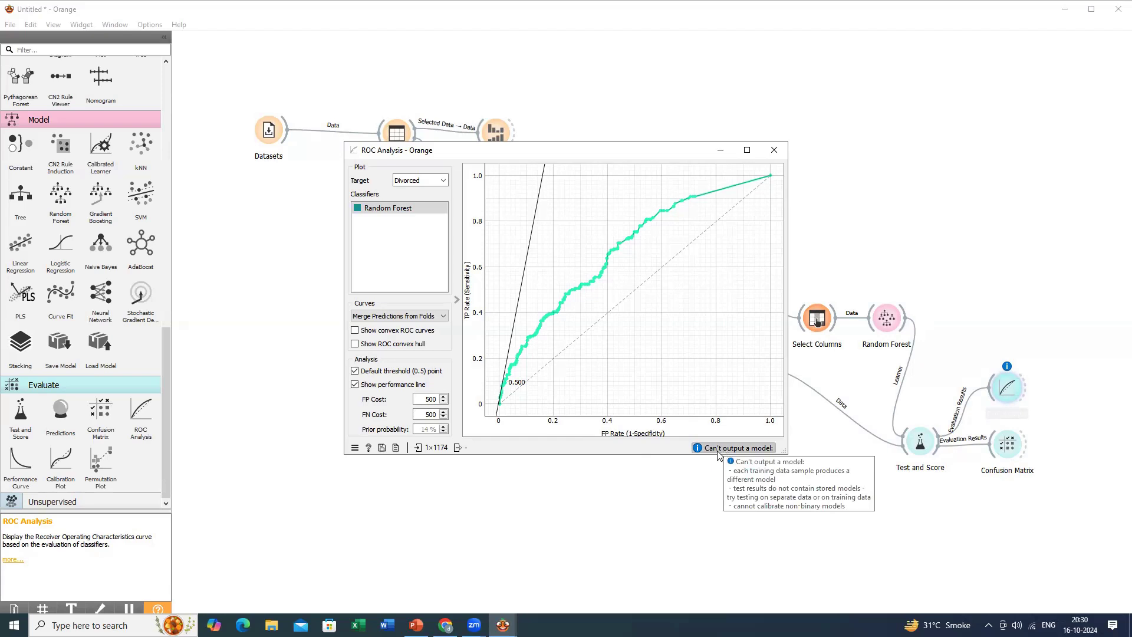
left_click(436, 183)
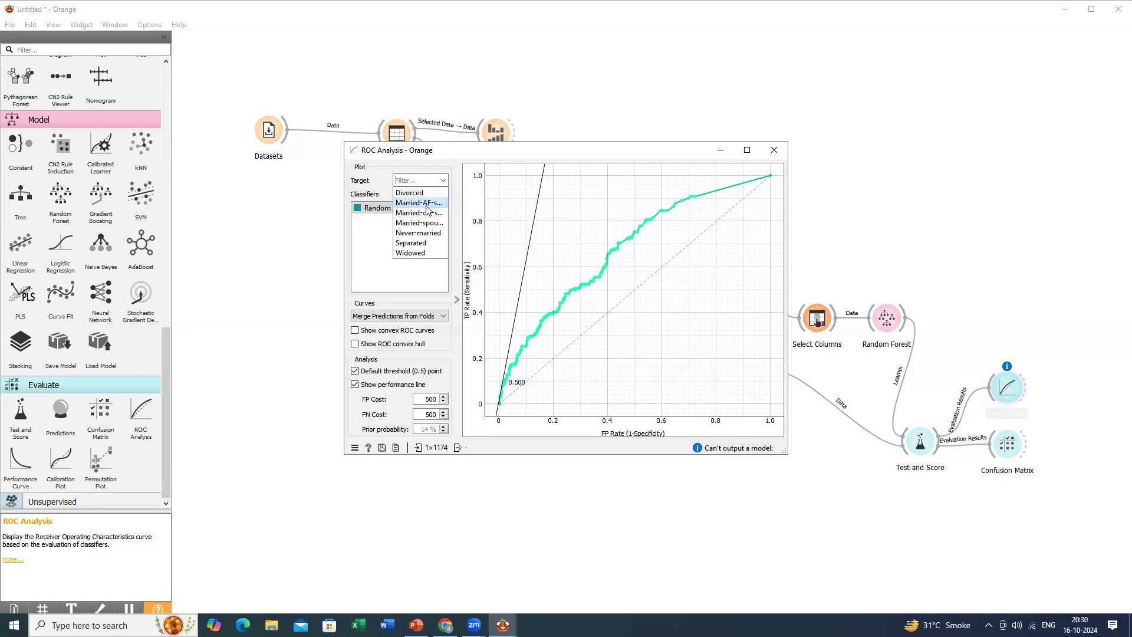
left_click(420, 203)
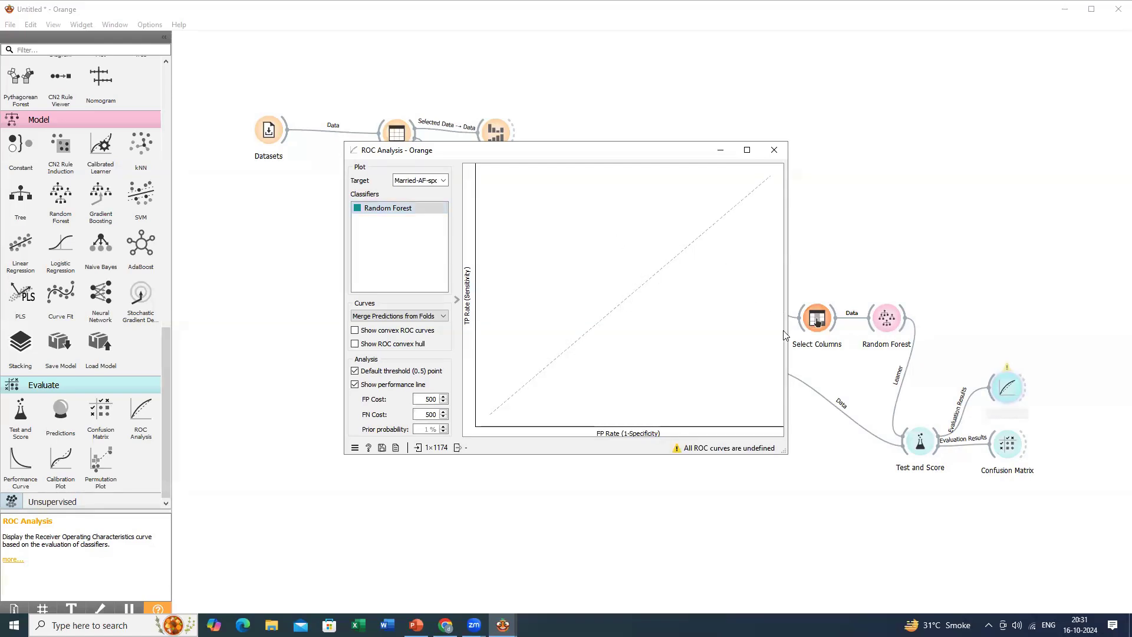
left_click(436, 184)
left_click(430, 245)
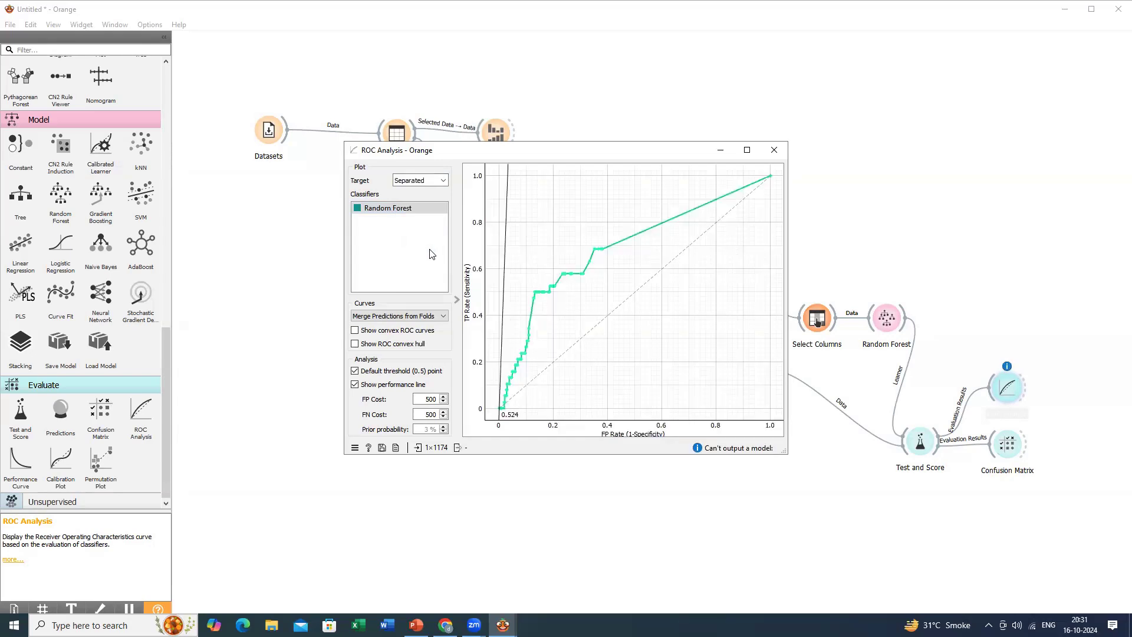
left_click(429, 181)
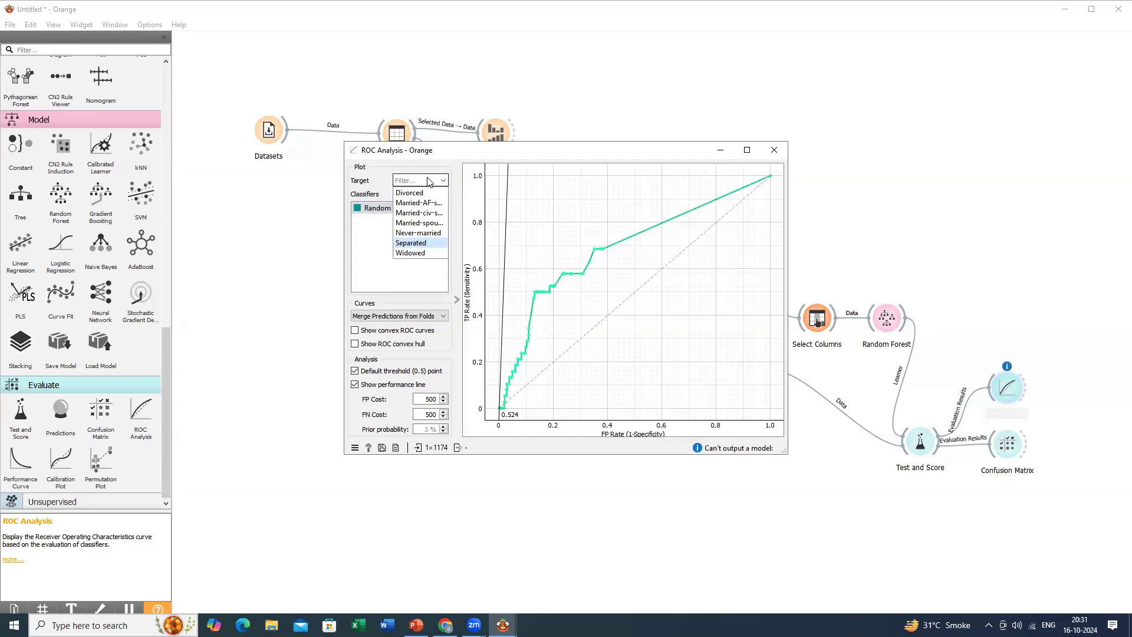
left_click(435, 254)
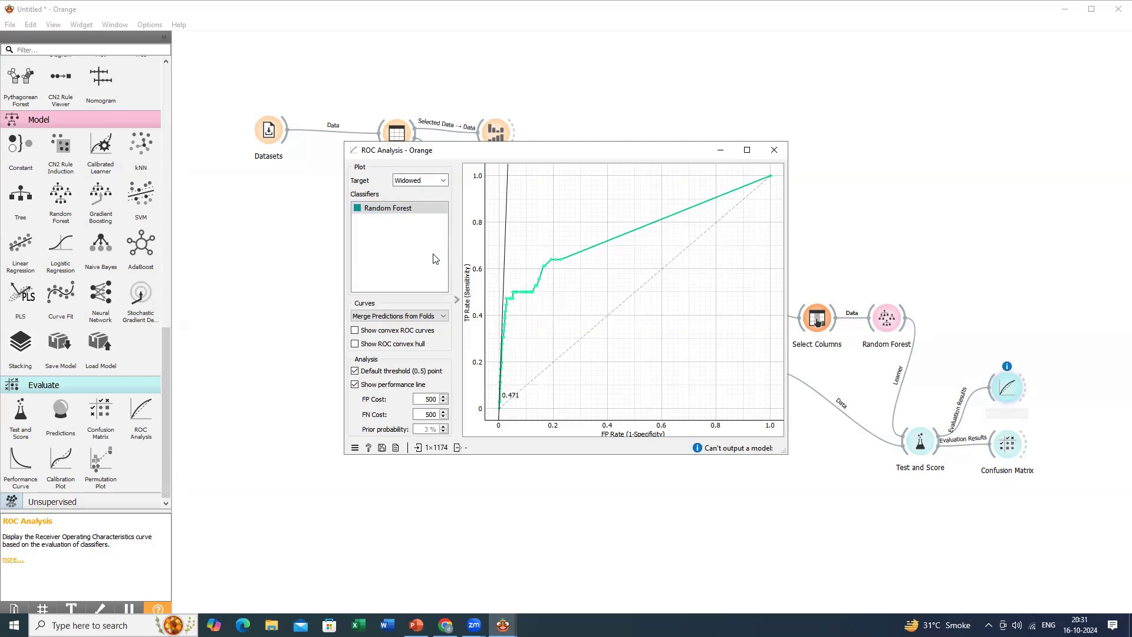
left_click(442, 181)
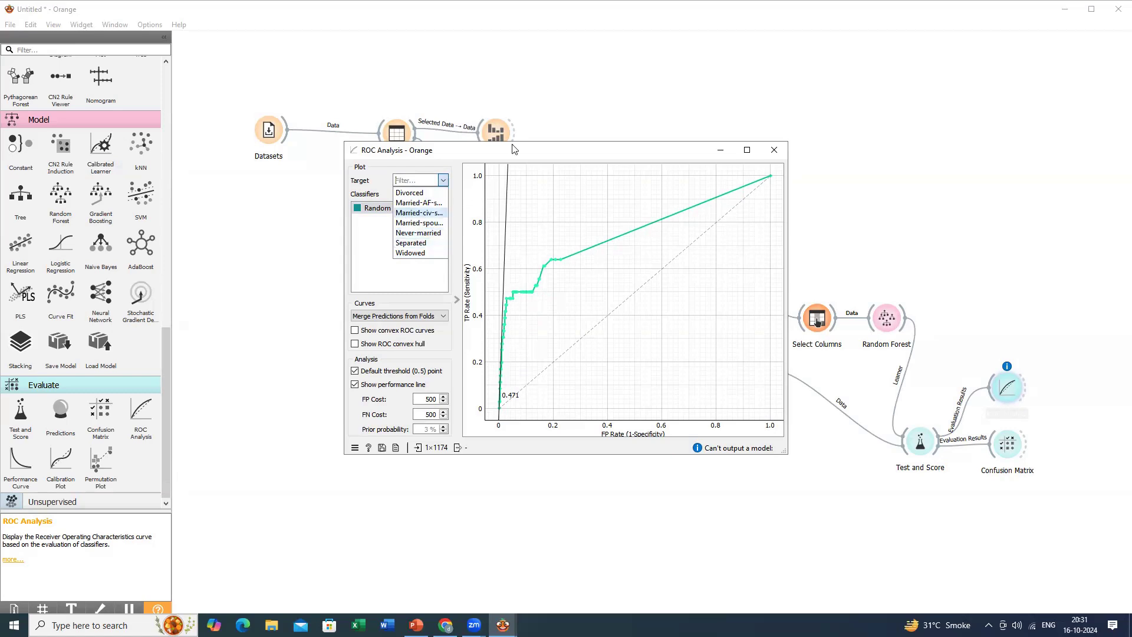
left_click(665, 155)
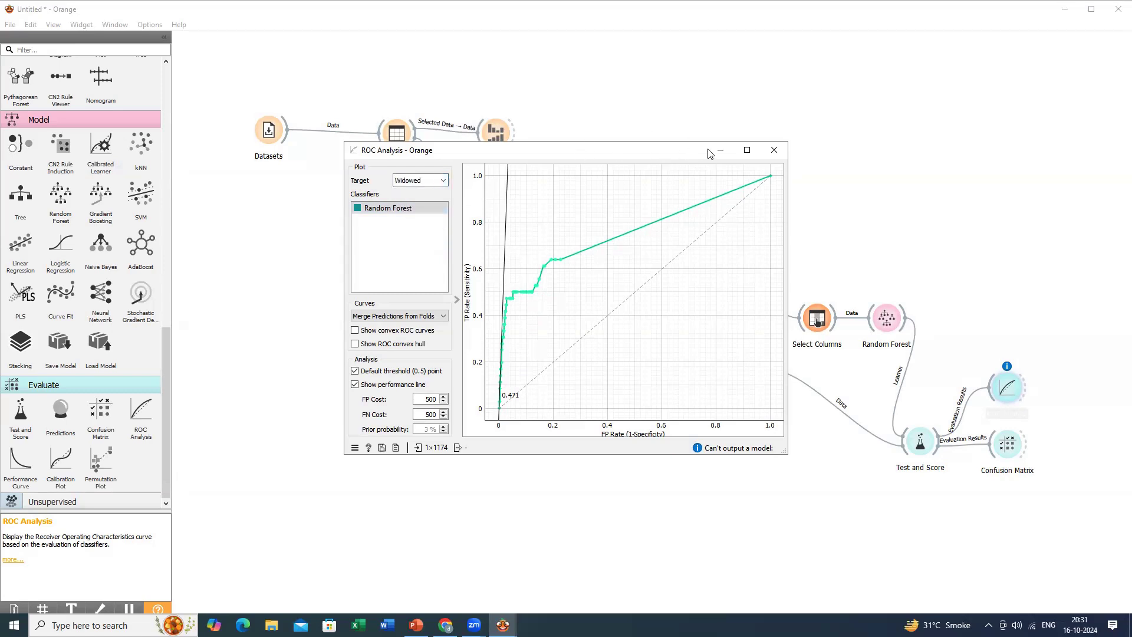
left_click(767, 154)
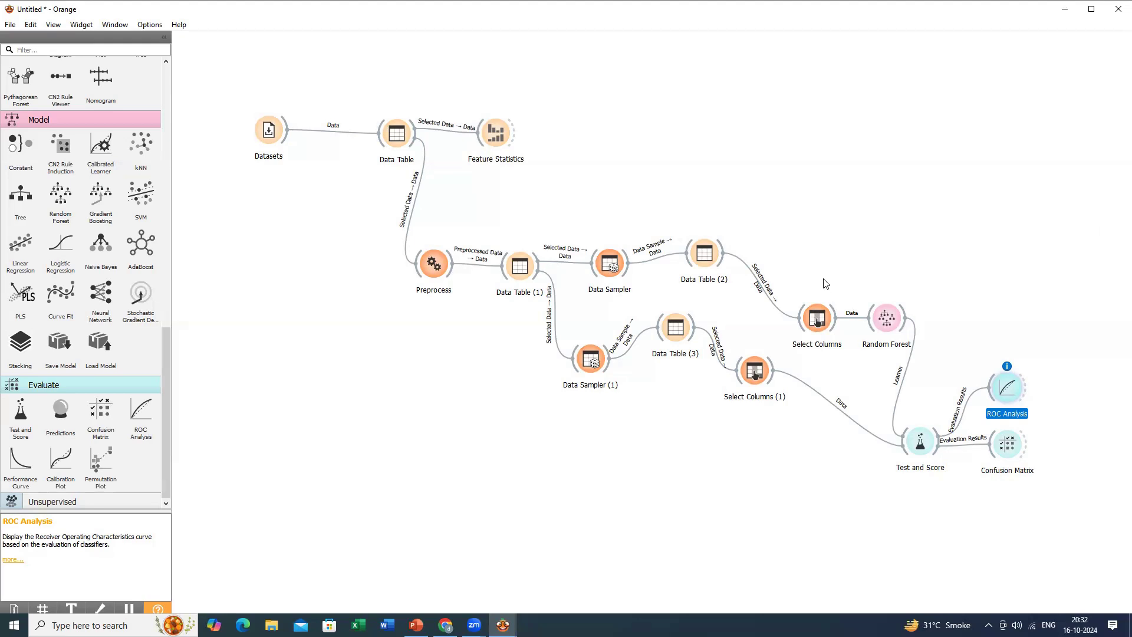
Step: Switch to Zoom and upload the SalesData file from the R workshop folder on drive D
key("alt+Tab")
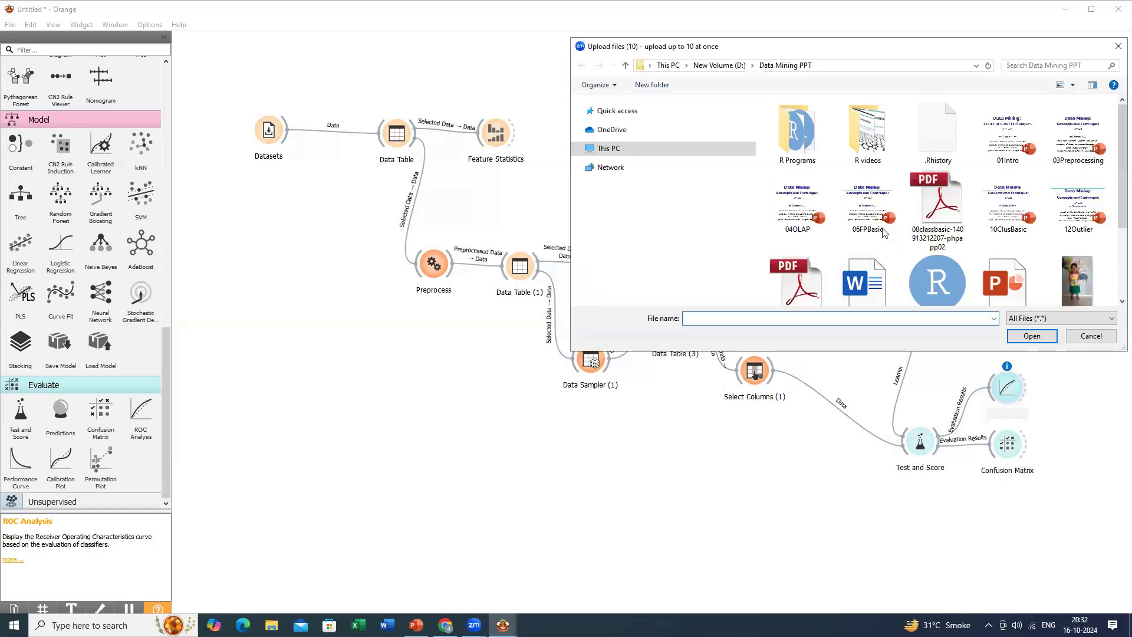
scroll(884, 226, "down", 2)
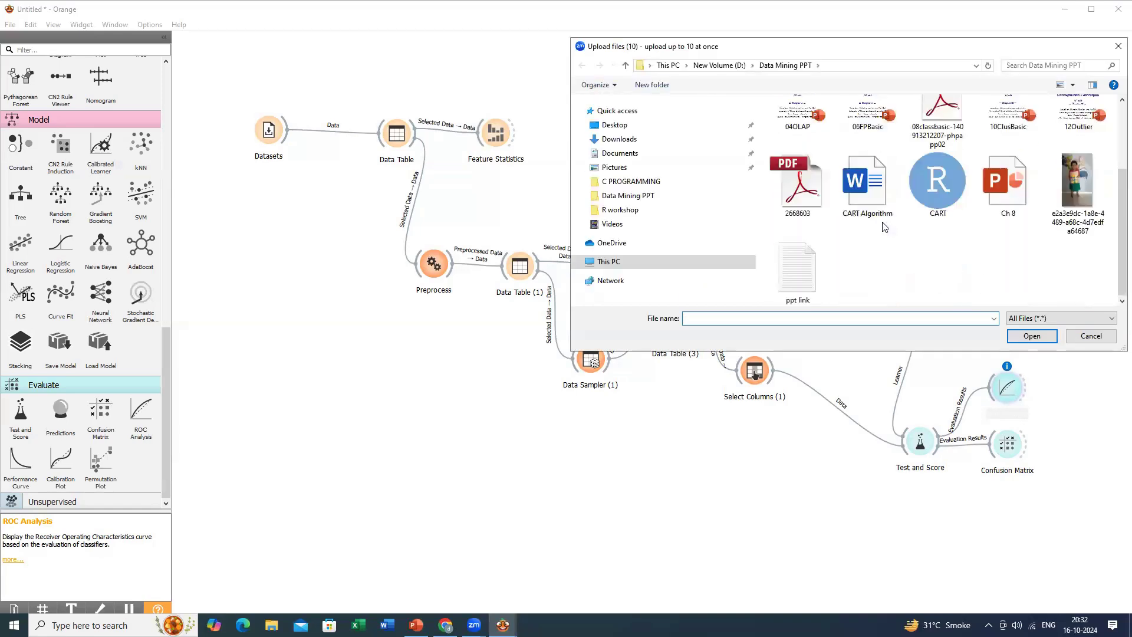
left_click(632, 196)
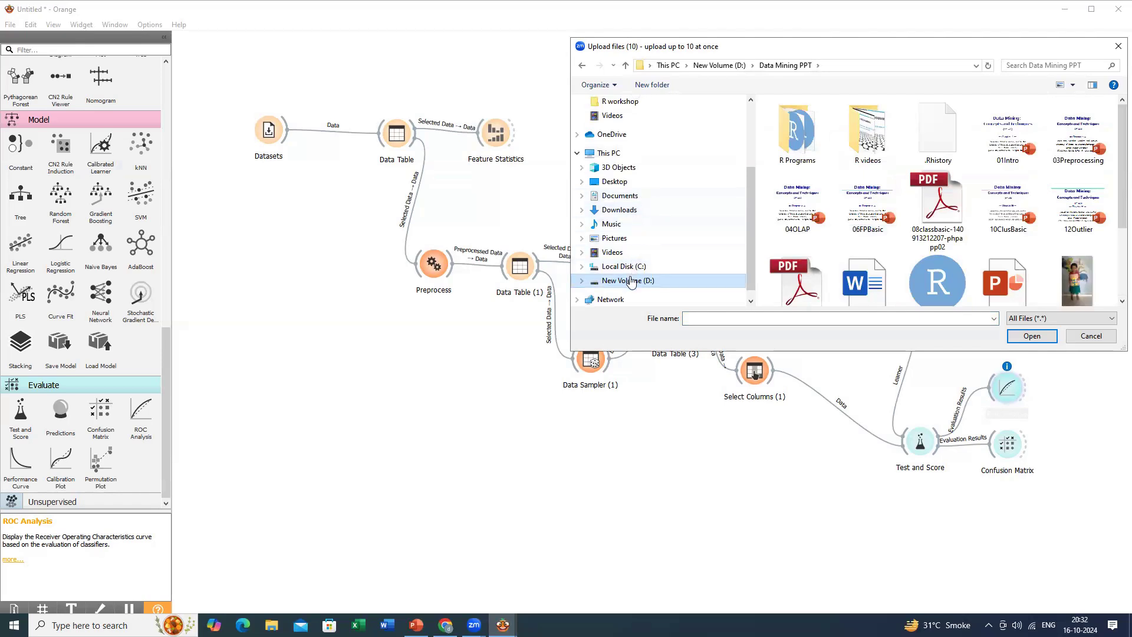
left_click(649, 281)
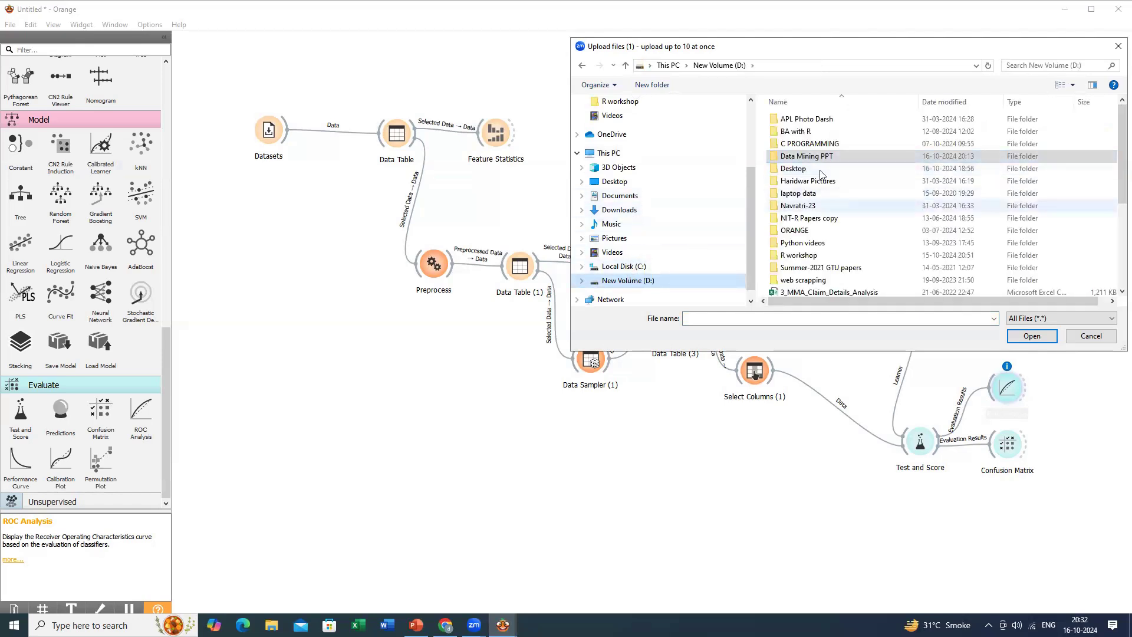
double_click(802, 255)
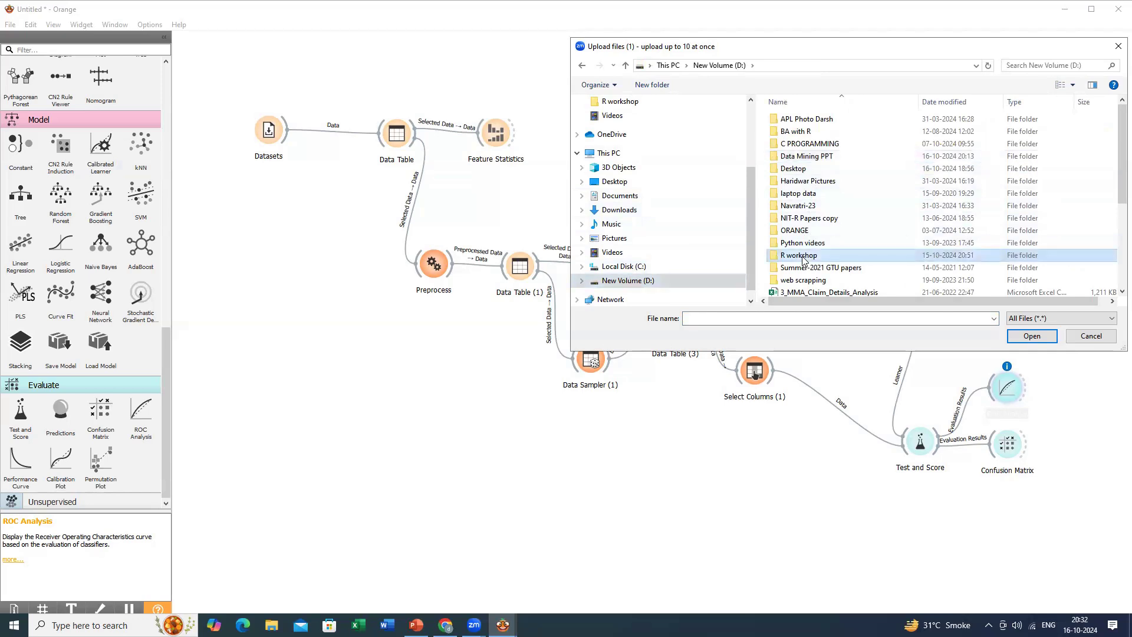
scroll(1021, 161, "down", 3)
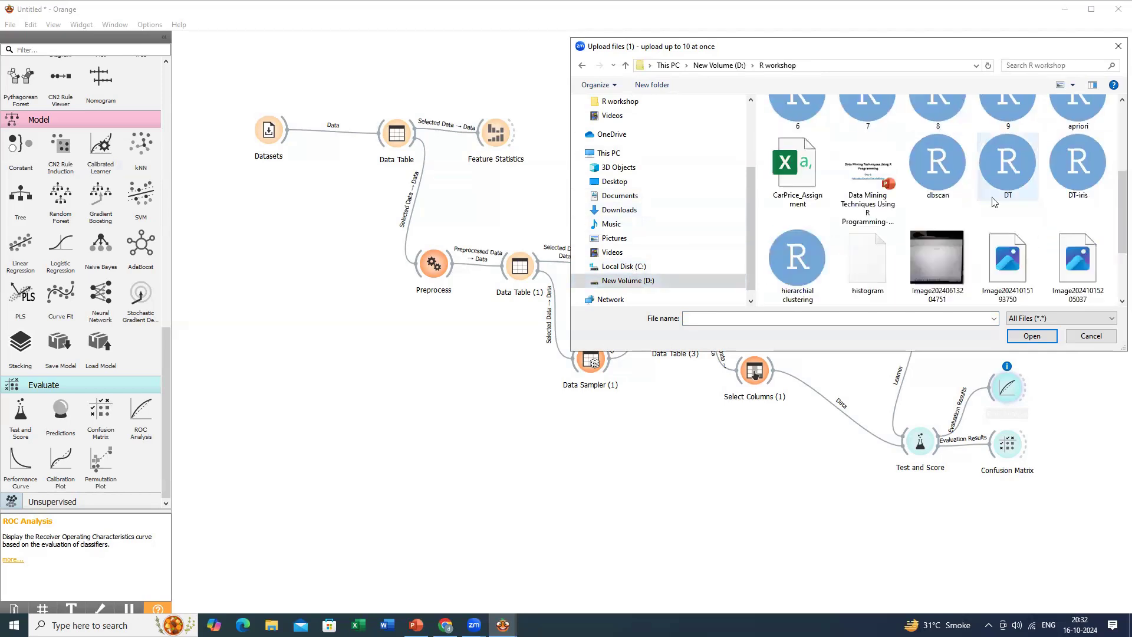
scroll(947, 244, "down", 2)
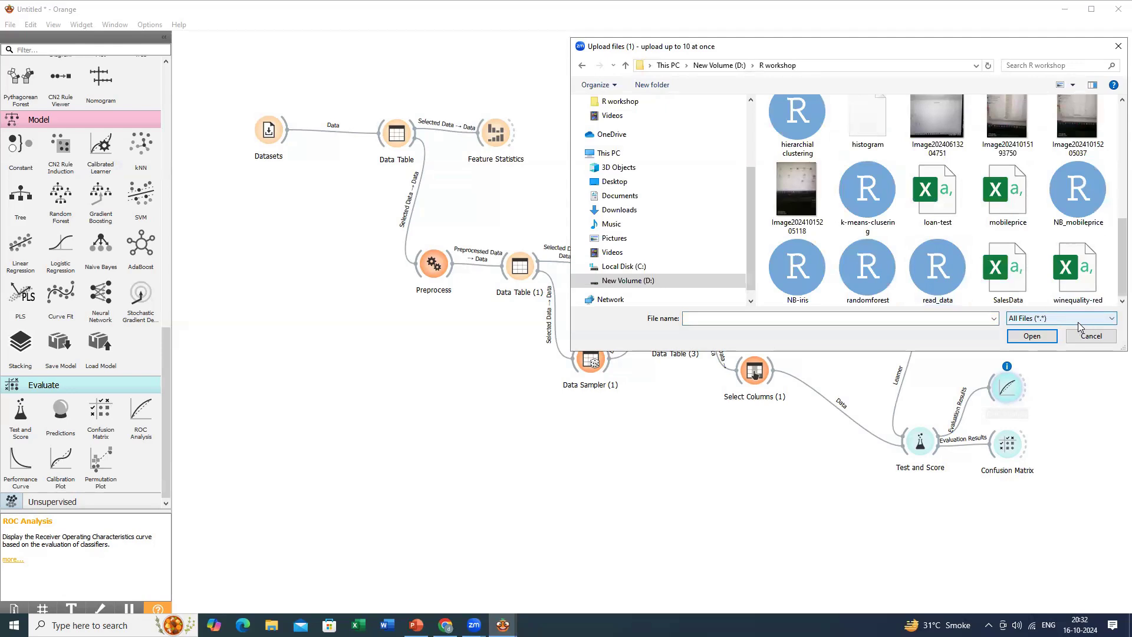
left_click(1020, 285)
left_click(1040, 336)
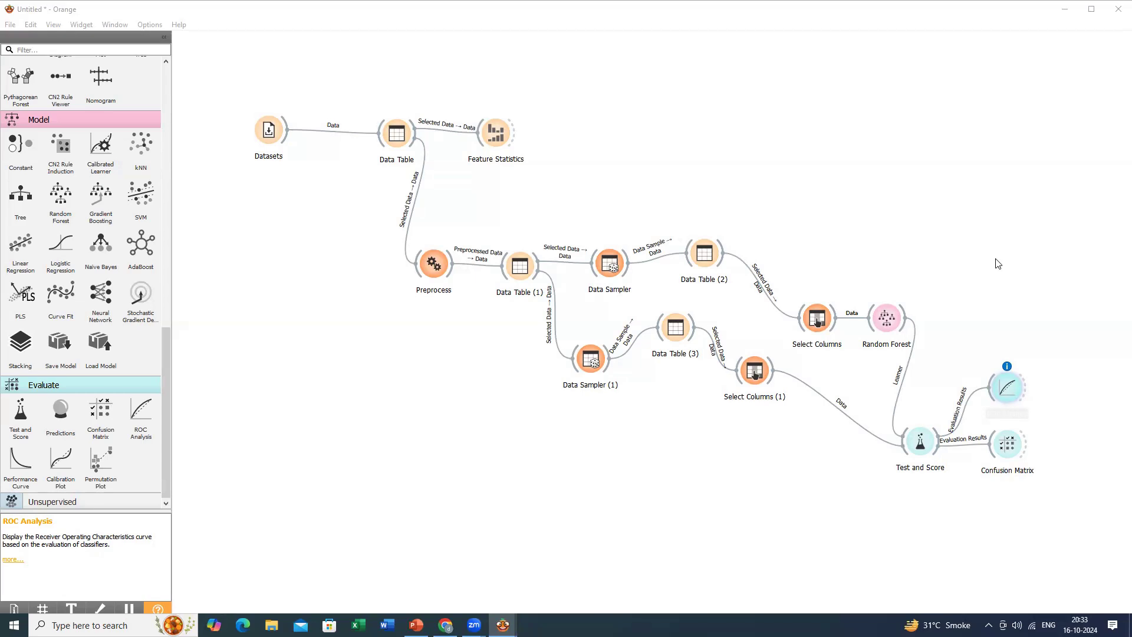
Step: Upload the SalesData file from the R workshop folder once more
scroll(1011, 236, "down", 3)
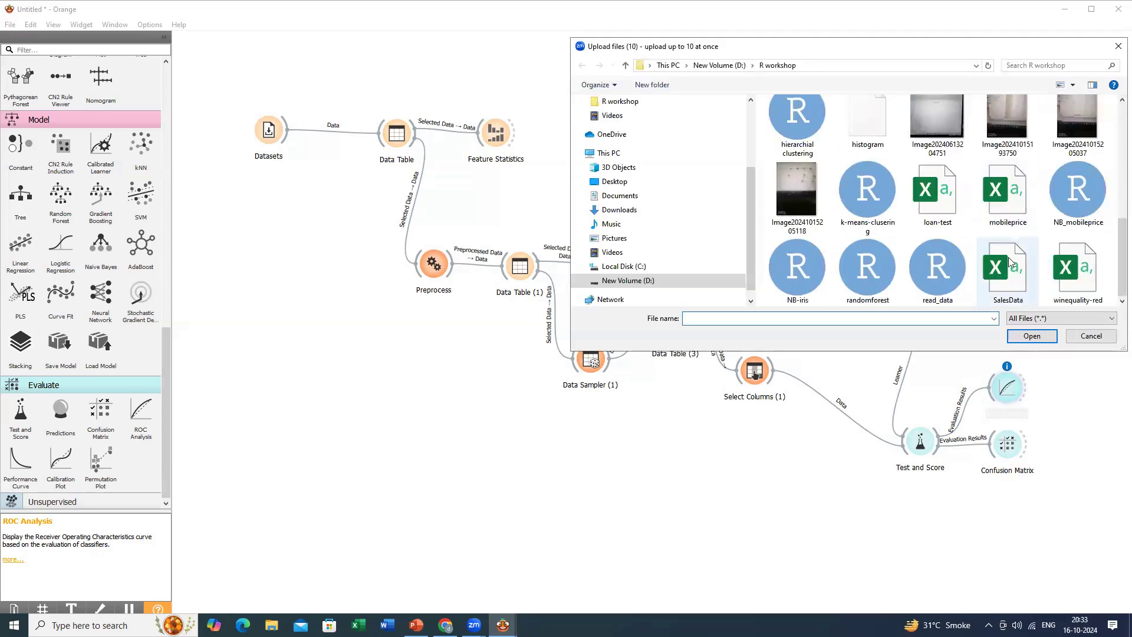
left_click(1011, 272)
left_click(1041, 338)
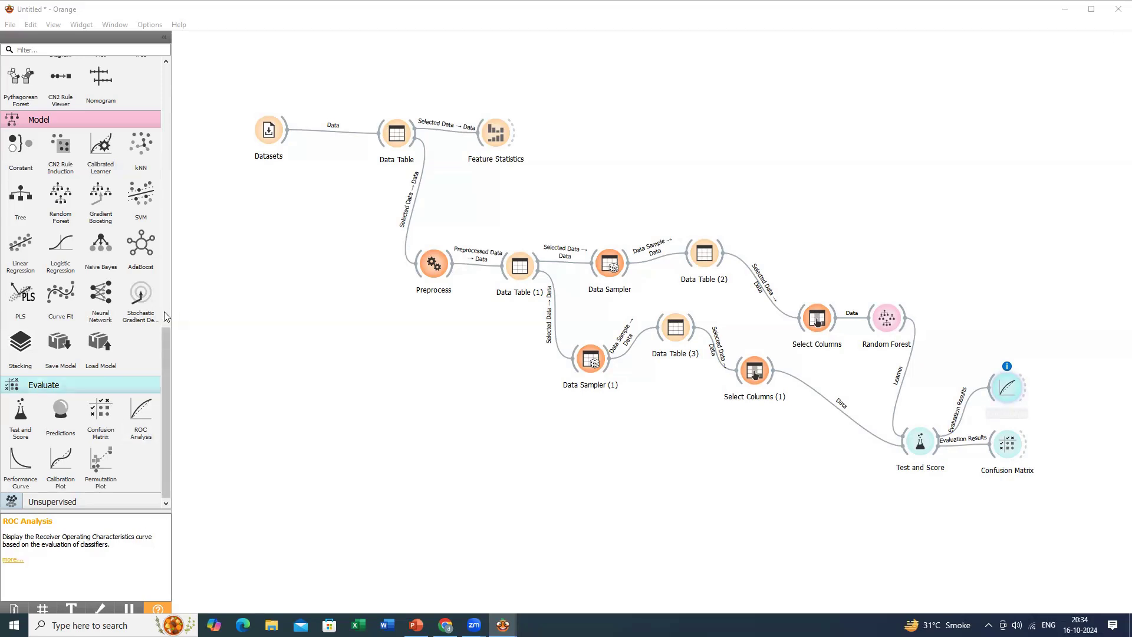
Step: Create a new empty workflow in Orange and maximize its window
left_click(165, 94)
left_click_drag(165, 88, 166, 73)
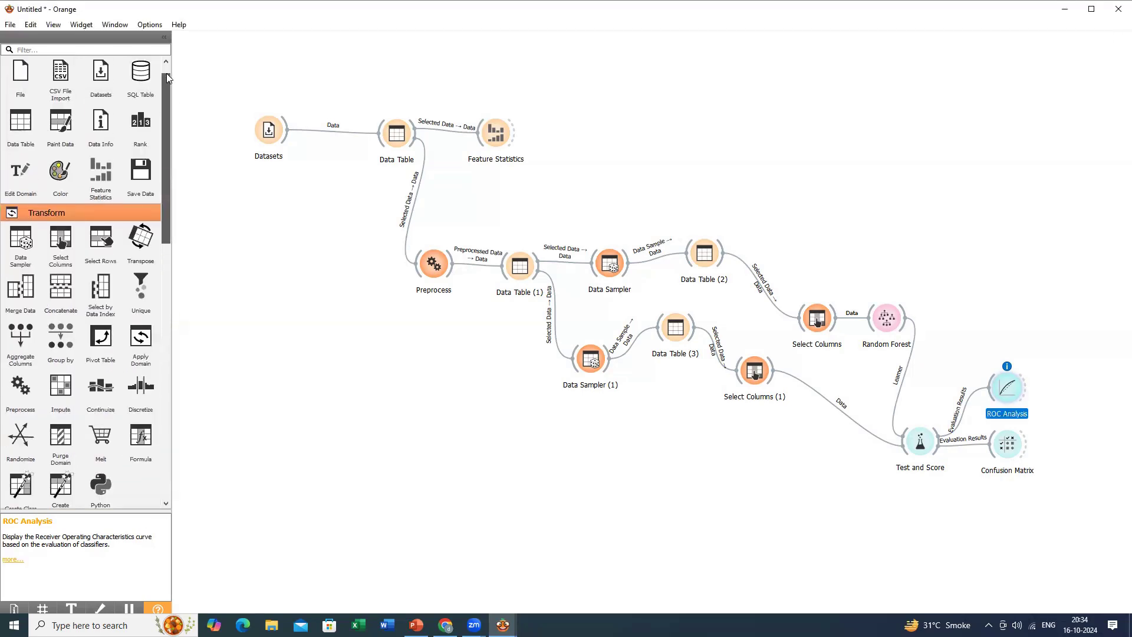
left_click(9, 24)
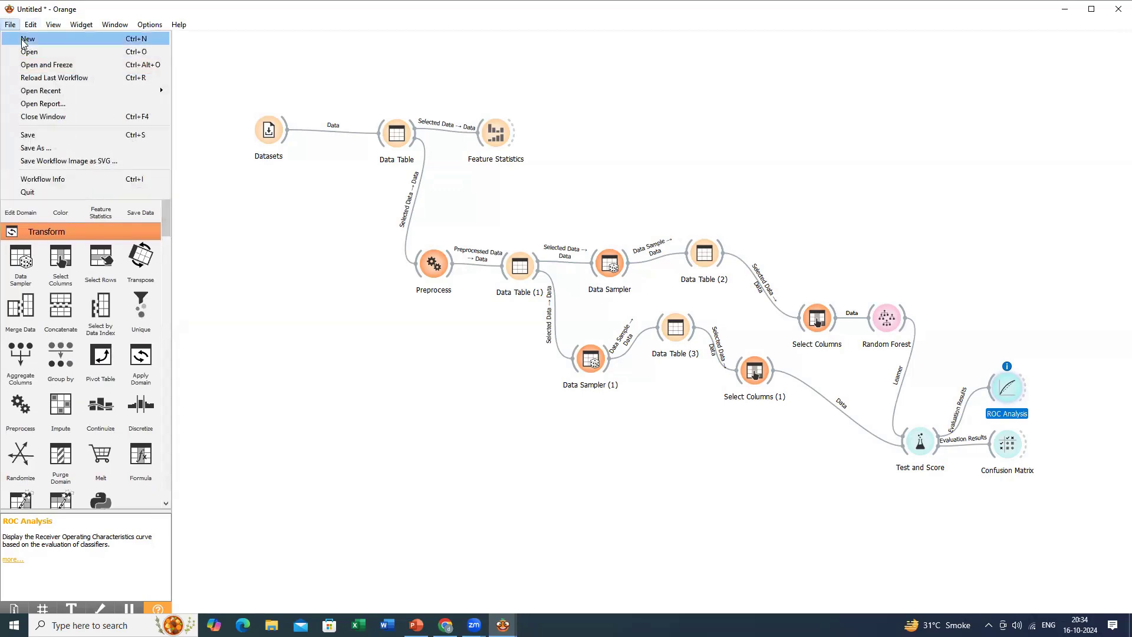
key("Escape")
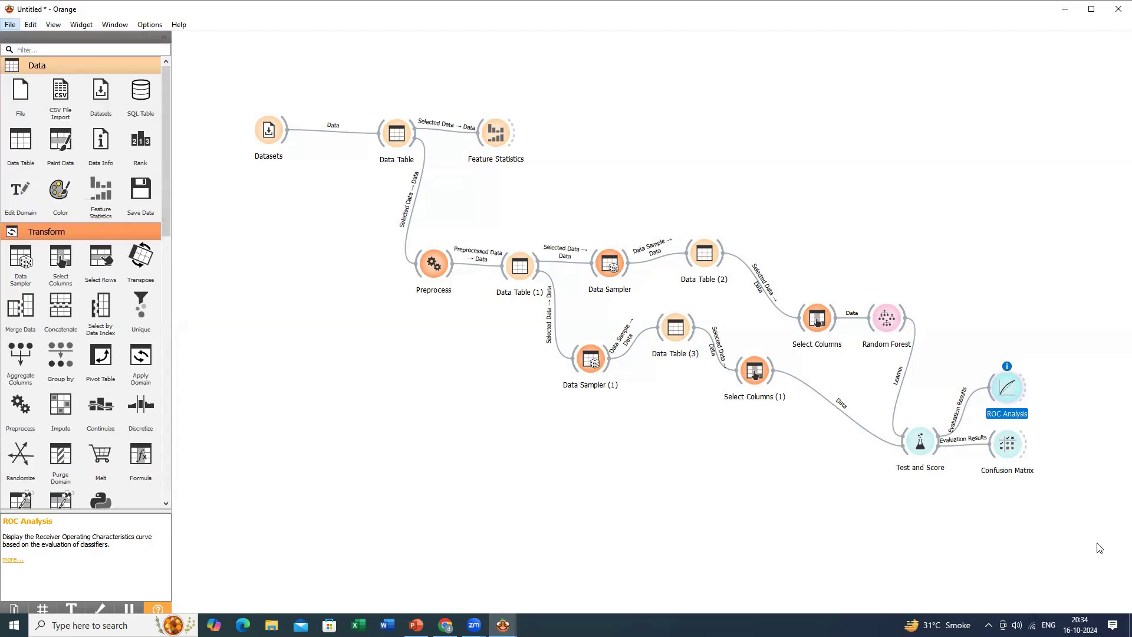
key("ctrl+n")
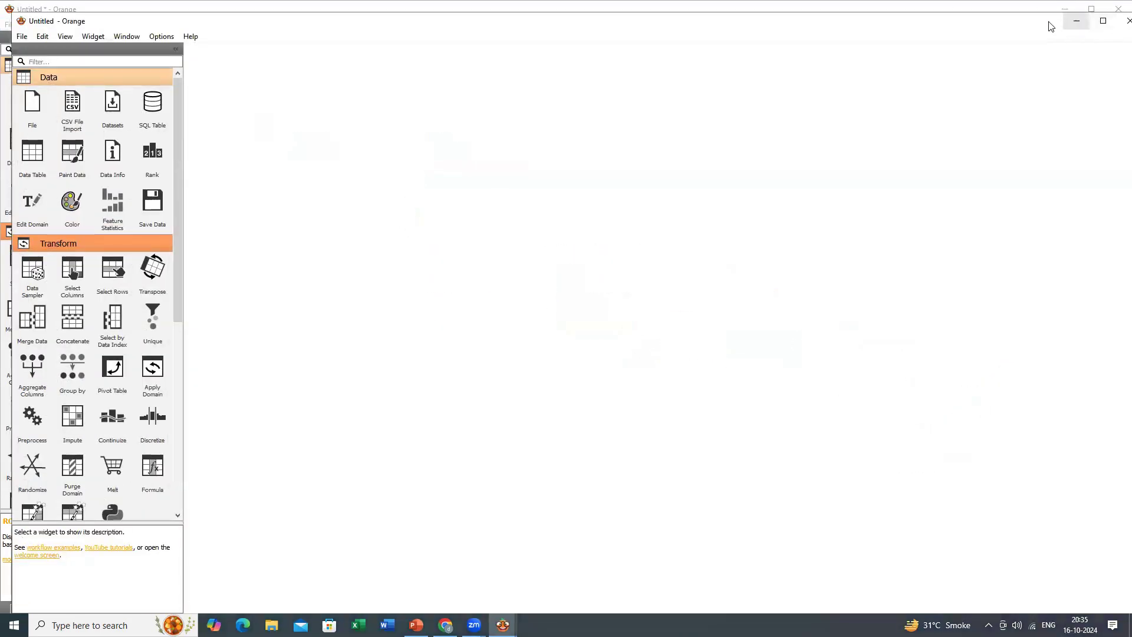
left_click(1103, 21)
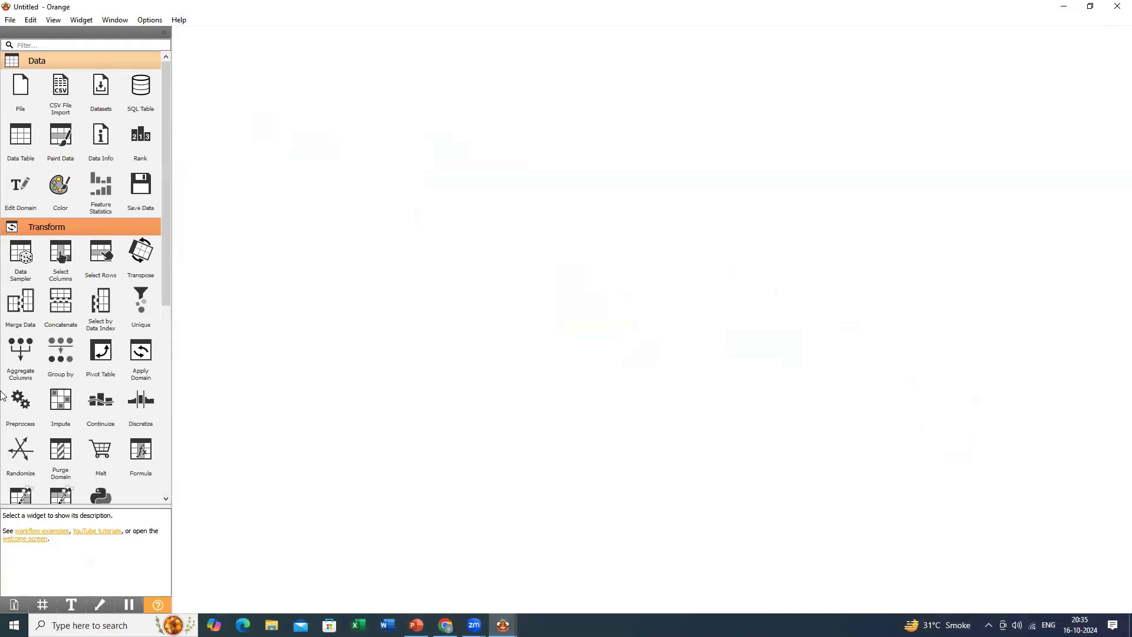
Step: Add a File widget to the canvas and load SalesData.csv from the R workshop folder into it
left_click_drag(20, 87, 246, 112)
double_click(237, 97)
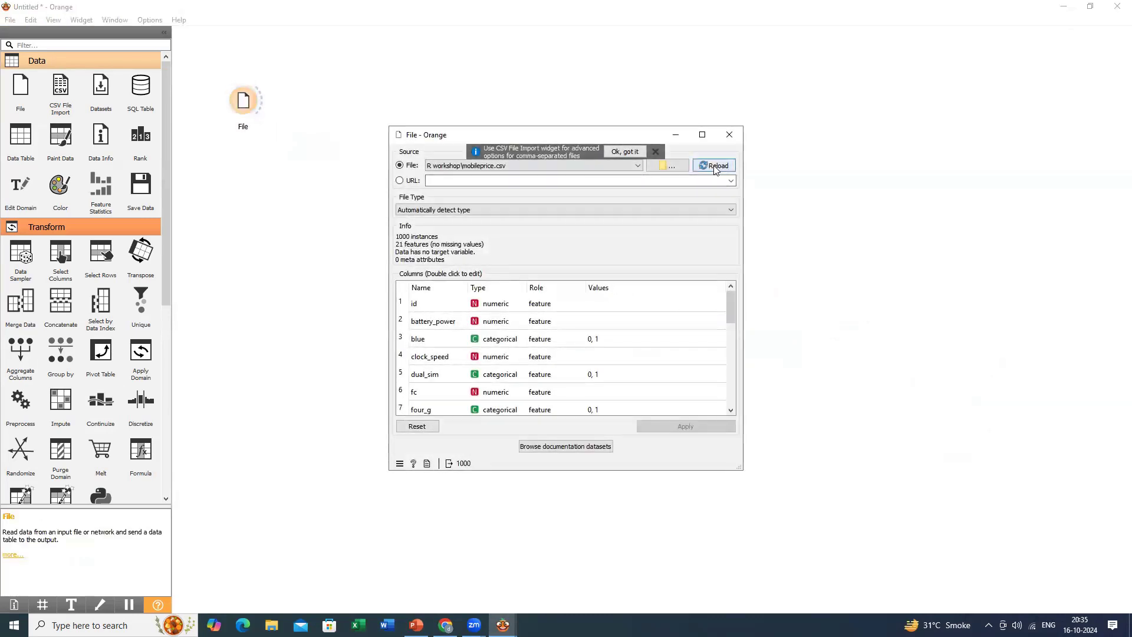
left_click(684, 169)
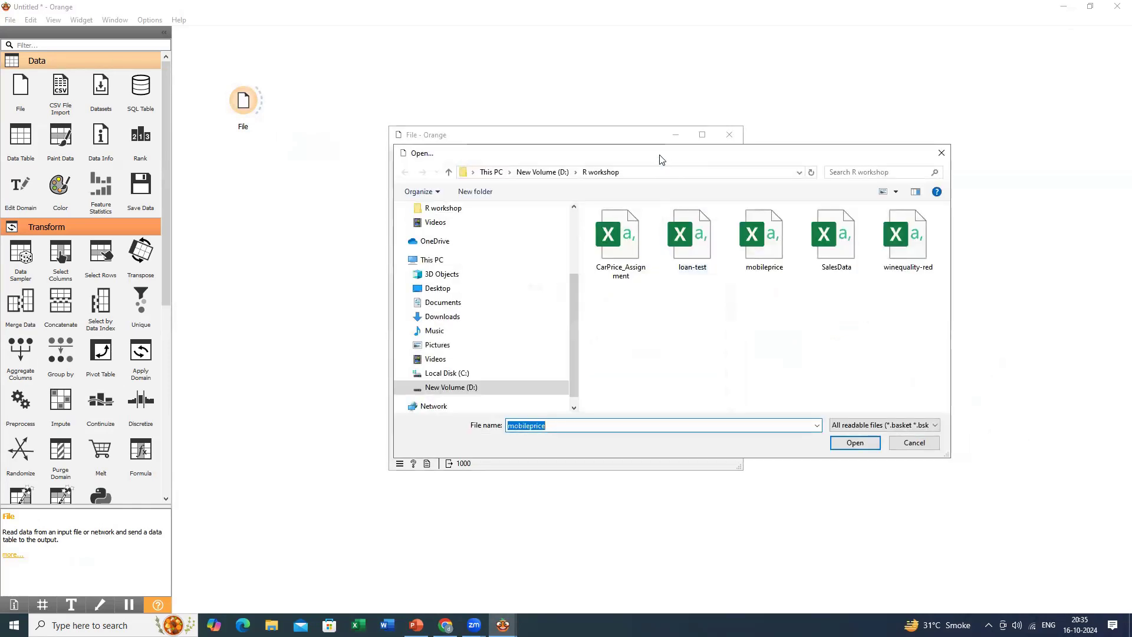
left_click_drag(661, 160, 433, 239)
left_click(607, 319)
left_click(625, 523)
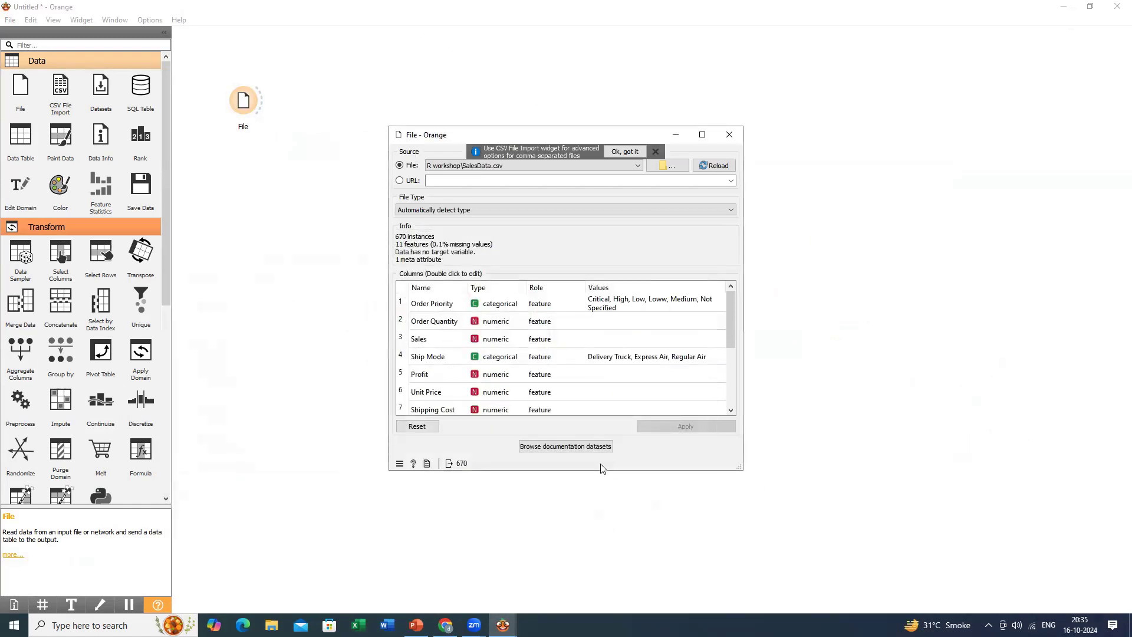
left_click(730, 137)
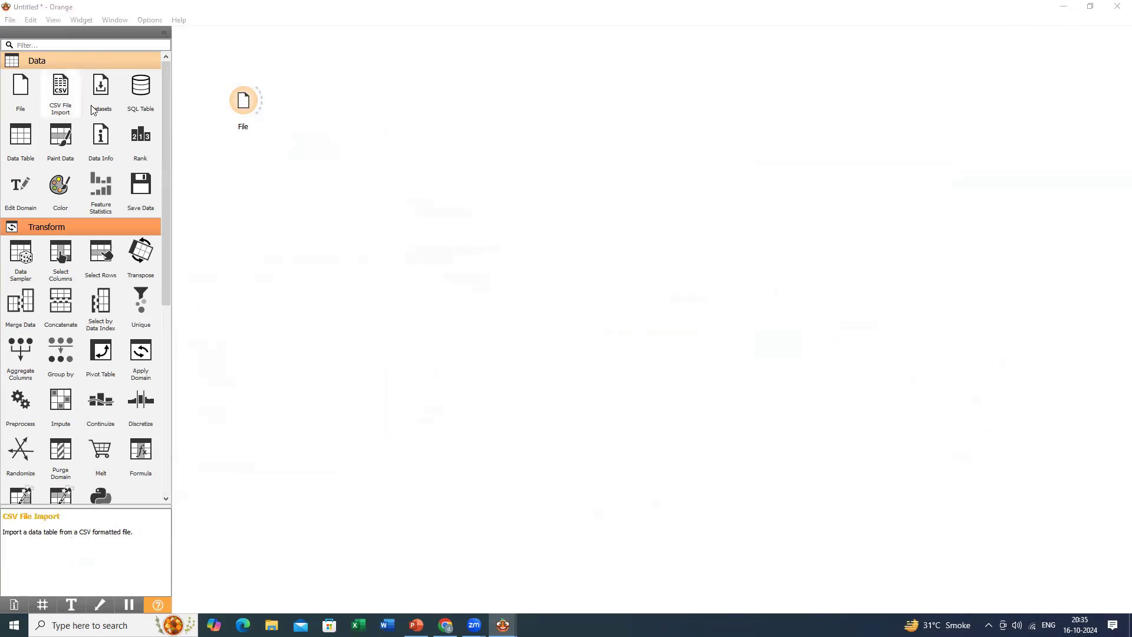
Step: Add a Data Table widget fed by the File widget and view the sales records in it
left_click_drag(21, 136, 340, 106)
left_click_drag(261, 104, 333, 109)
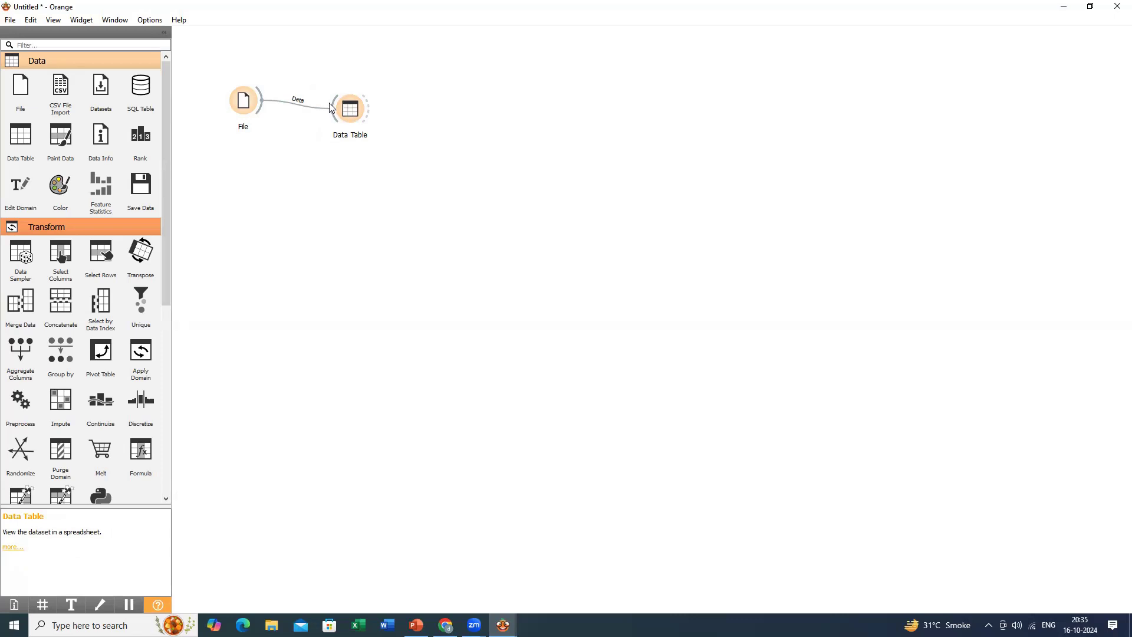
double_click(353, 112)
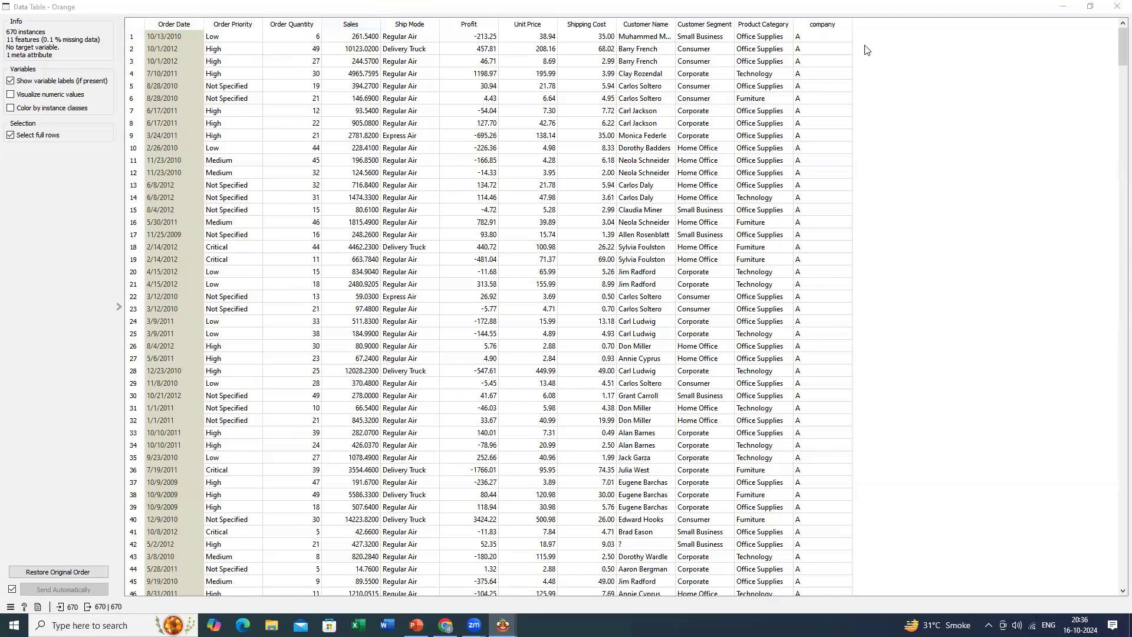
left_click(1118, 6)
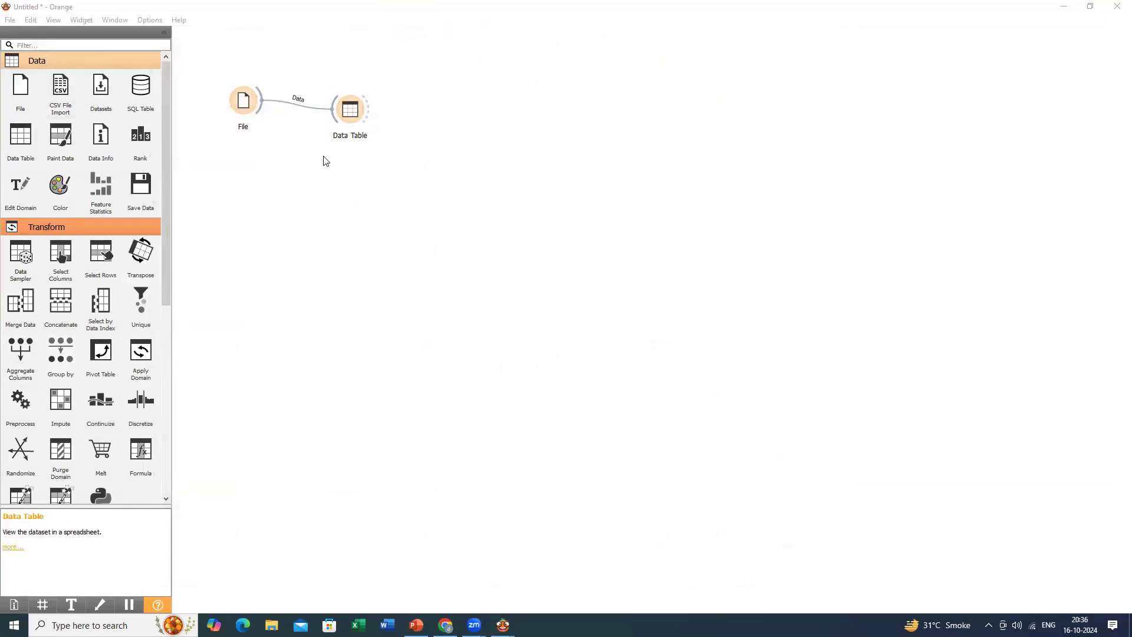
Step: Add a Preprocess widget beside the Data Table and connect the Data Table's output to it
right_click(463, 139)
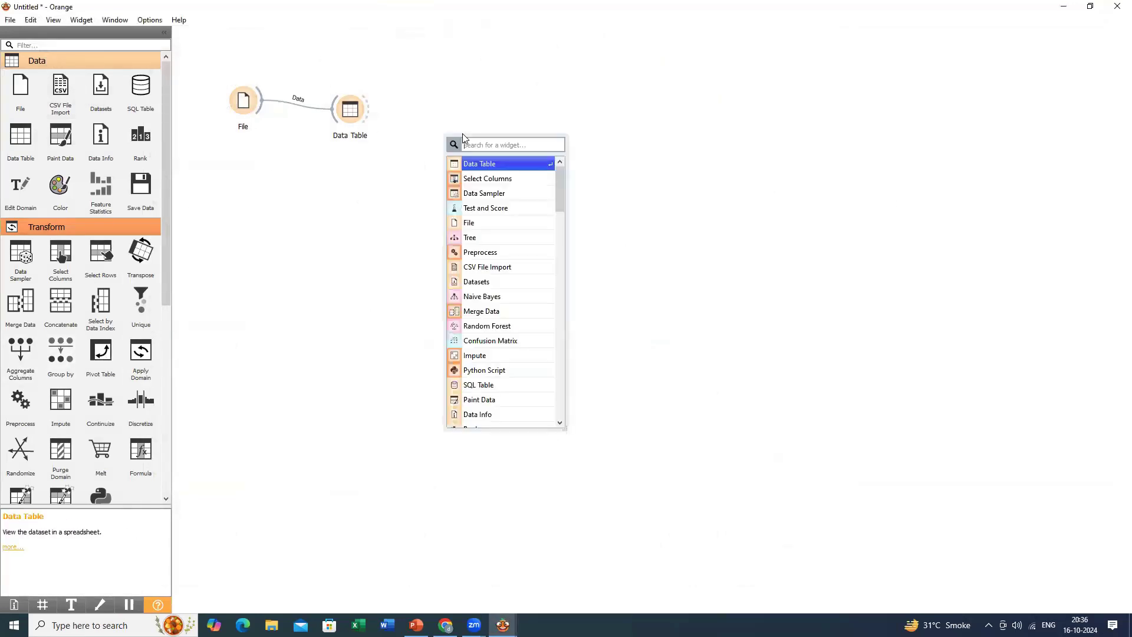
left_click(529, 259)
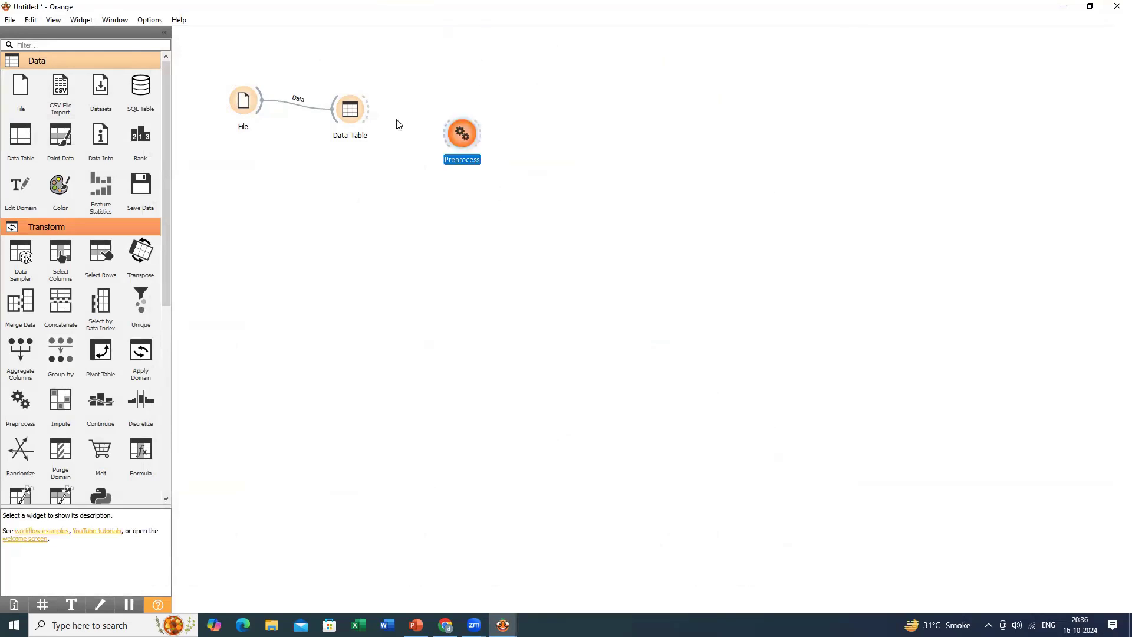
left_click_drag(372, 111, 462, 133)
Step: Configure the Preprocess widget to impute missing values using Average/Most frequent
left_click(466, 131)
double_click(464, 132)
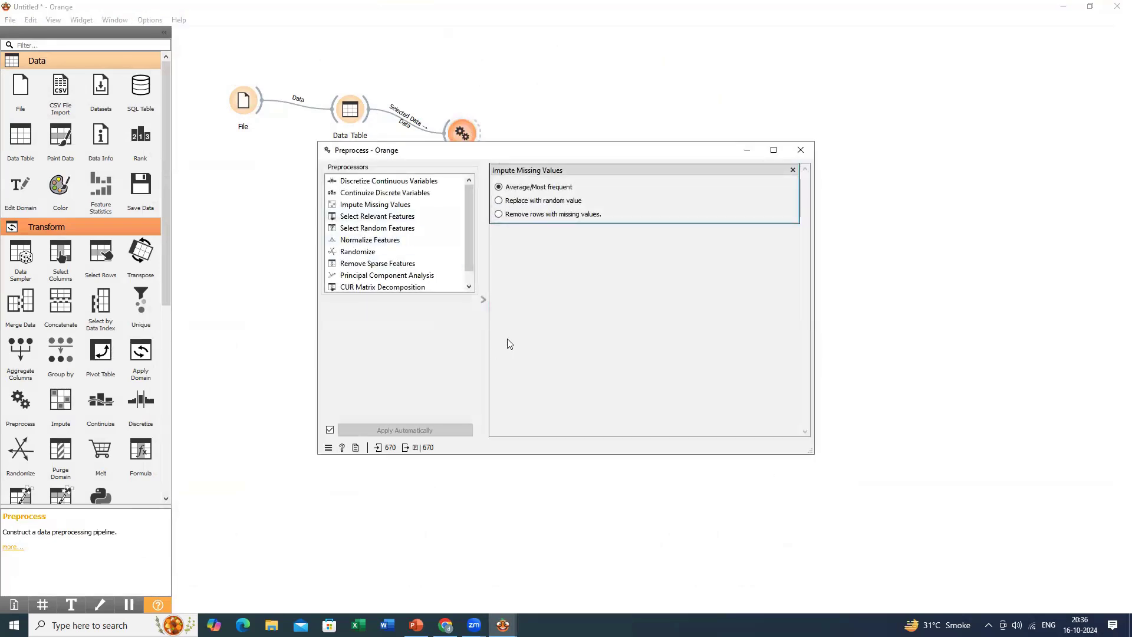
left_click(386, 206)
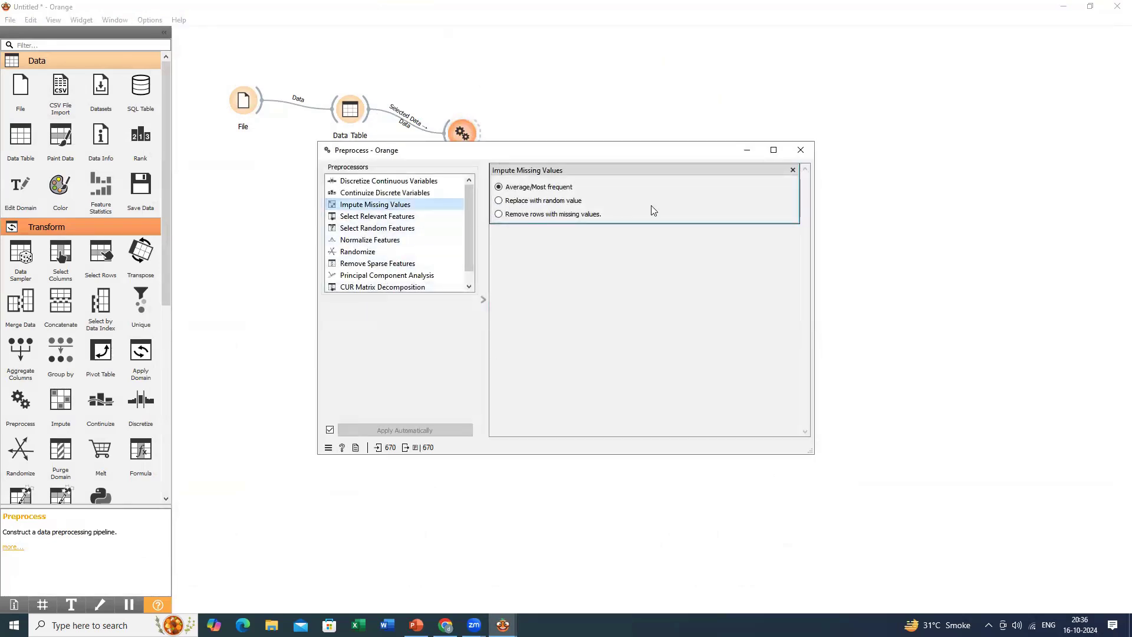
left_click(800, 150)
Step: Add a second Data Table fed by the Preprocess widget and view the preprocessed records in it
left_click_drag(24, 144, 555, 131)
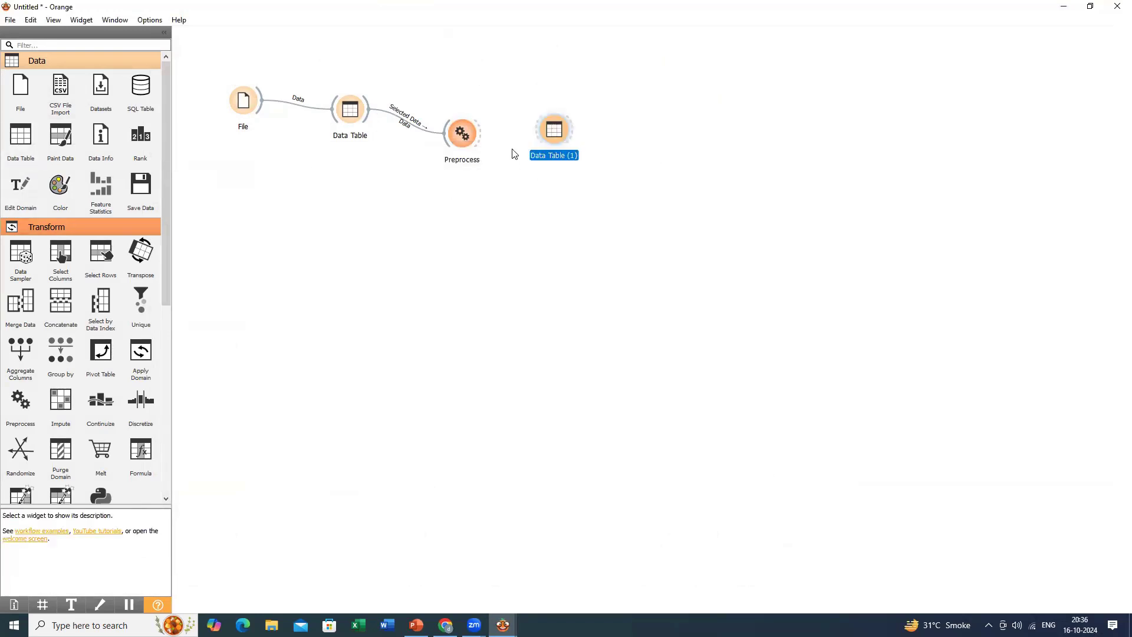
left_click_drag(482, 133, 554, 136)
double_click(555, 130)
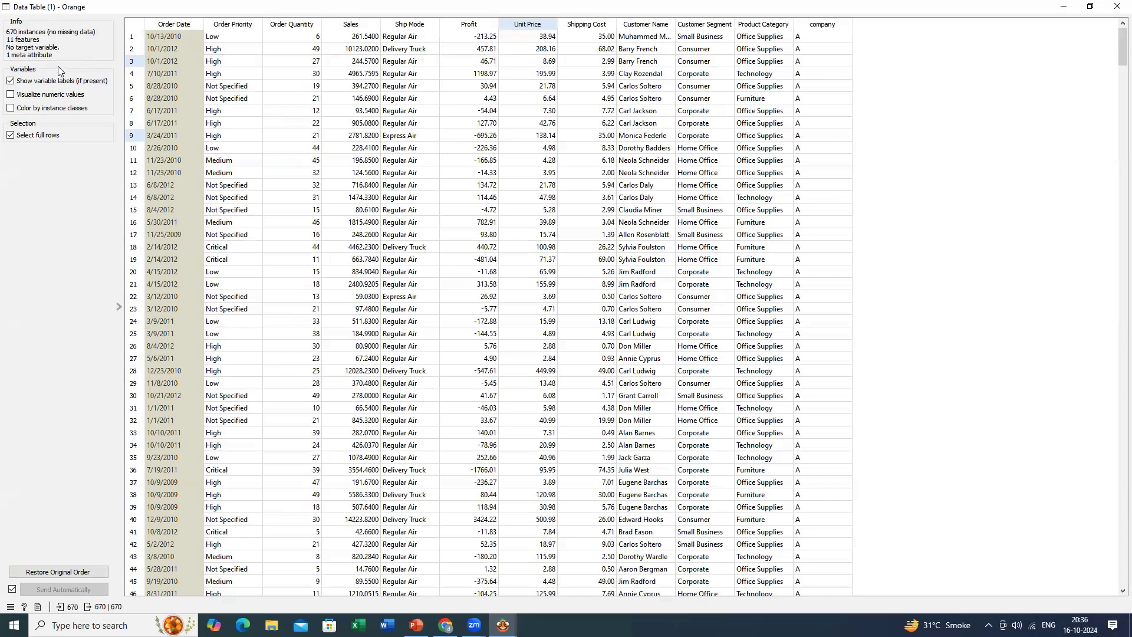
left_click(1116, 5)
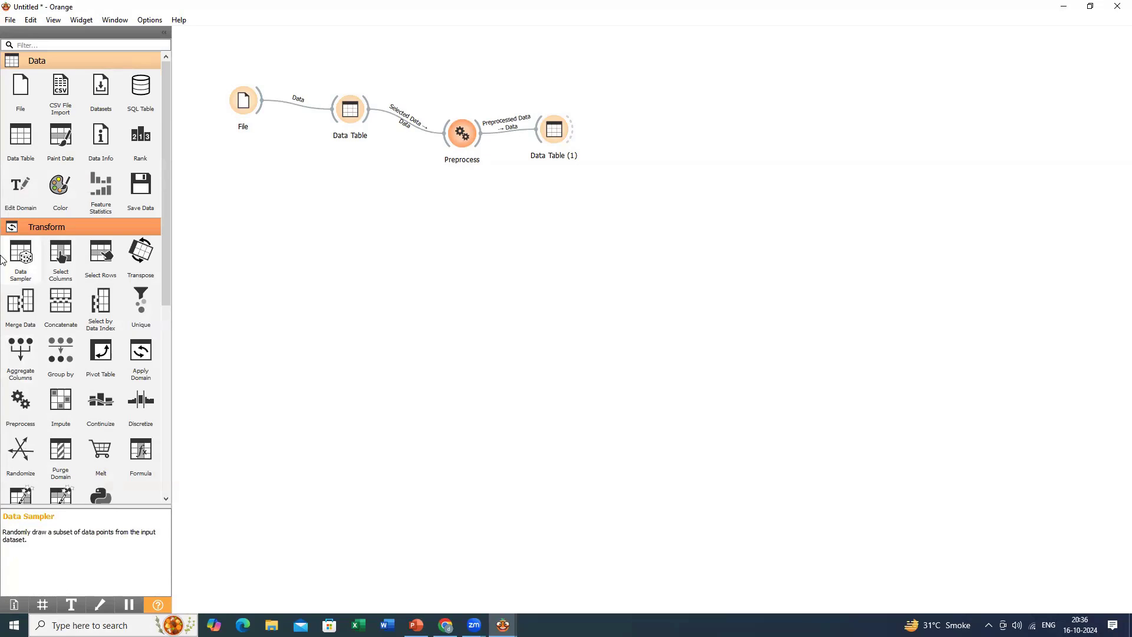
Step: Add two Data Sampler widgets, one above the other, and connect the second Data Table's output to both
left_click(24, 260)
left_click_drag(24, 260, 659, 112)
left_click_drag(573, 128, 642, 112)
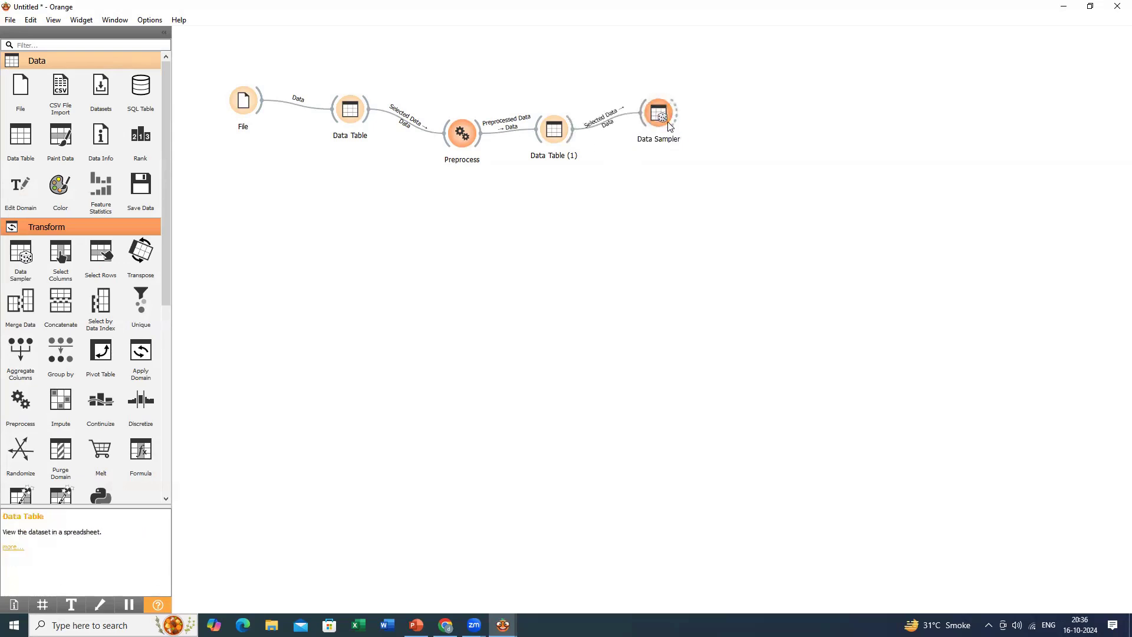
left_click_drag(25, 260, 657, 190)
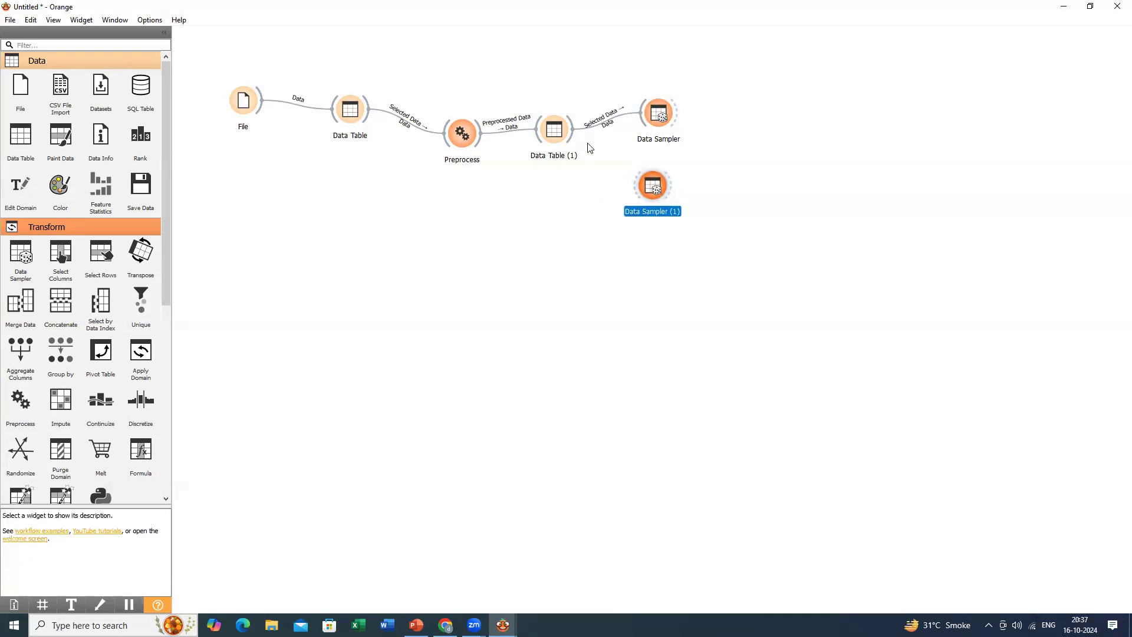
left_click_drag(575, 133, 648, 188)
Step: Set the upper Data Sampler to a fixed proportion of 70% of the data and sample it
double_click(661, 115)
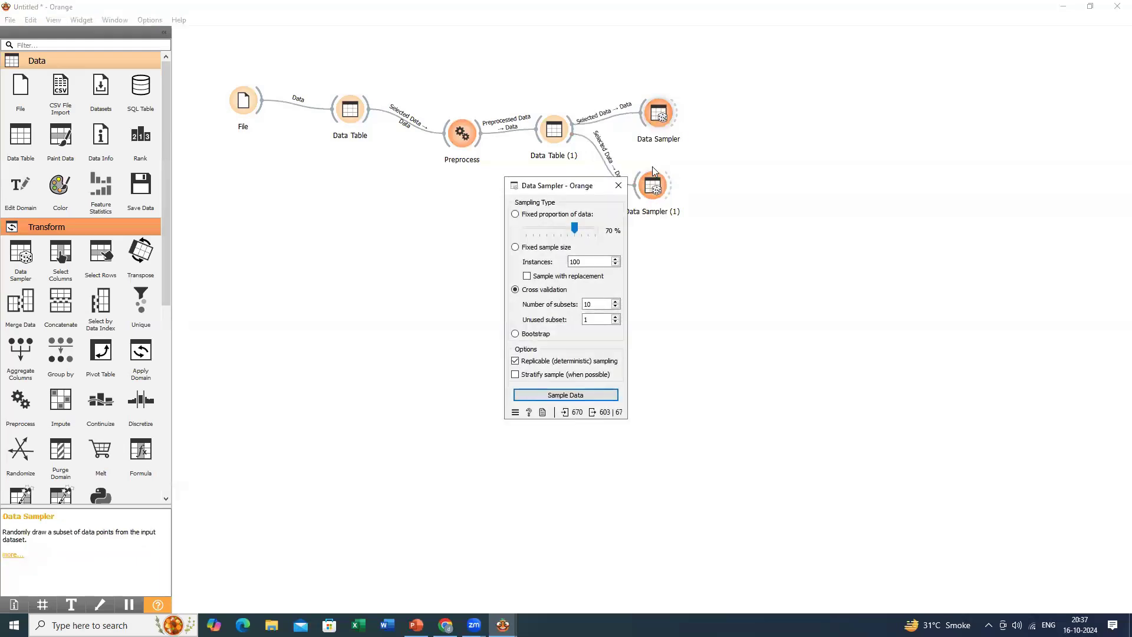
left_click(516, 215)
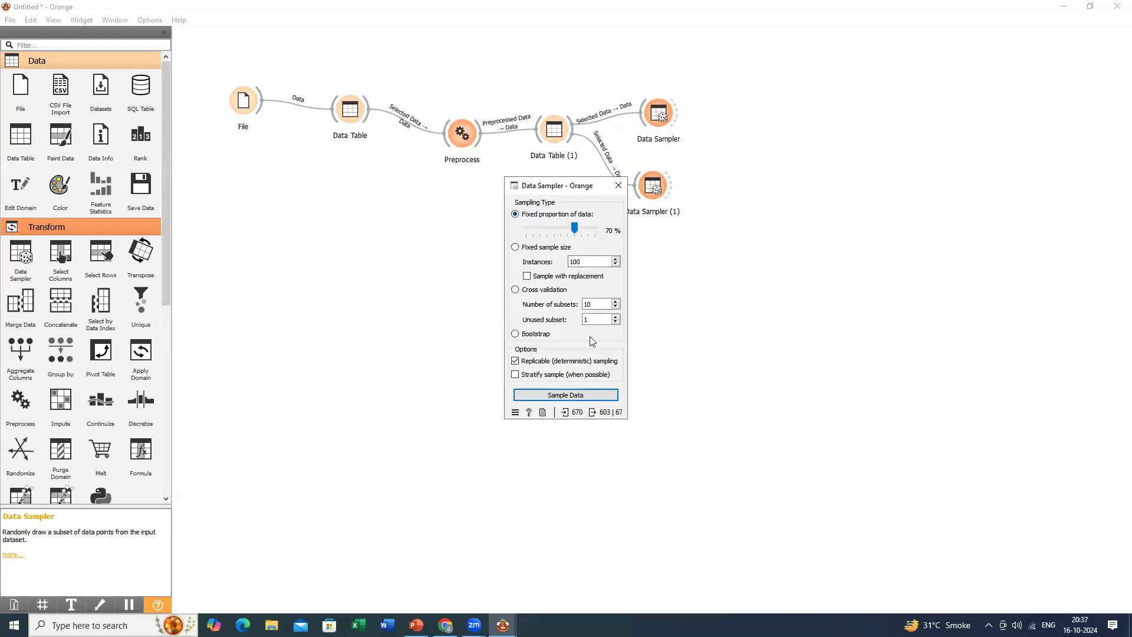
left_click(596, 401)
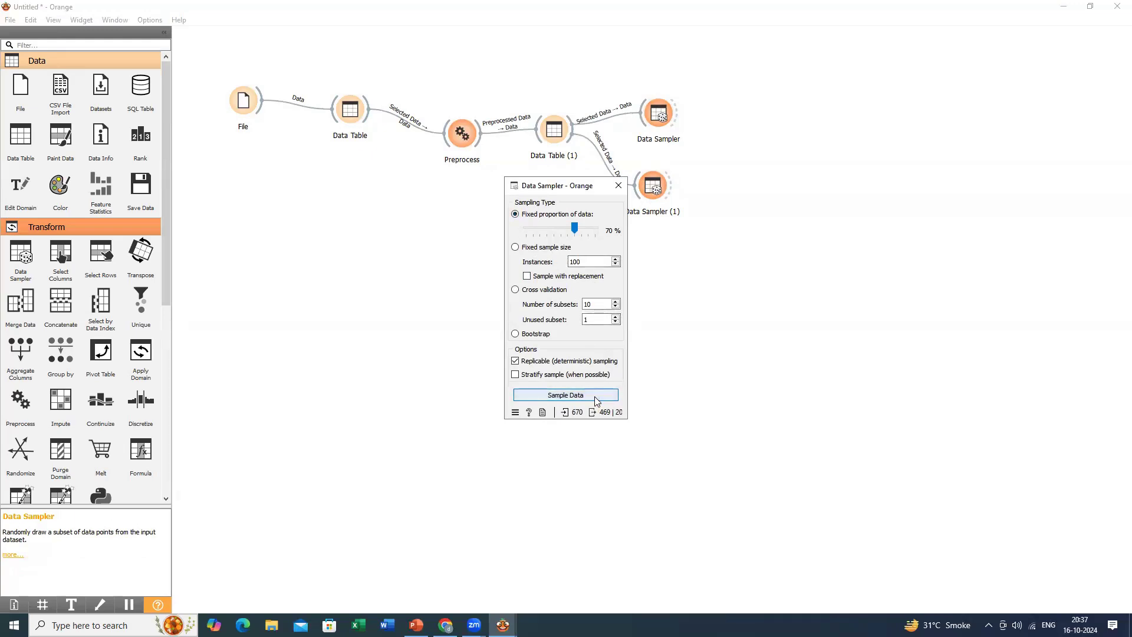
left_click(618, 186)
Step: Set the lower Data Sampler to a fixed proportion of 30% of the data and sample it
double_click(648, 194)
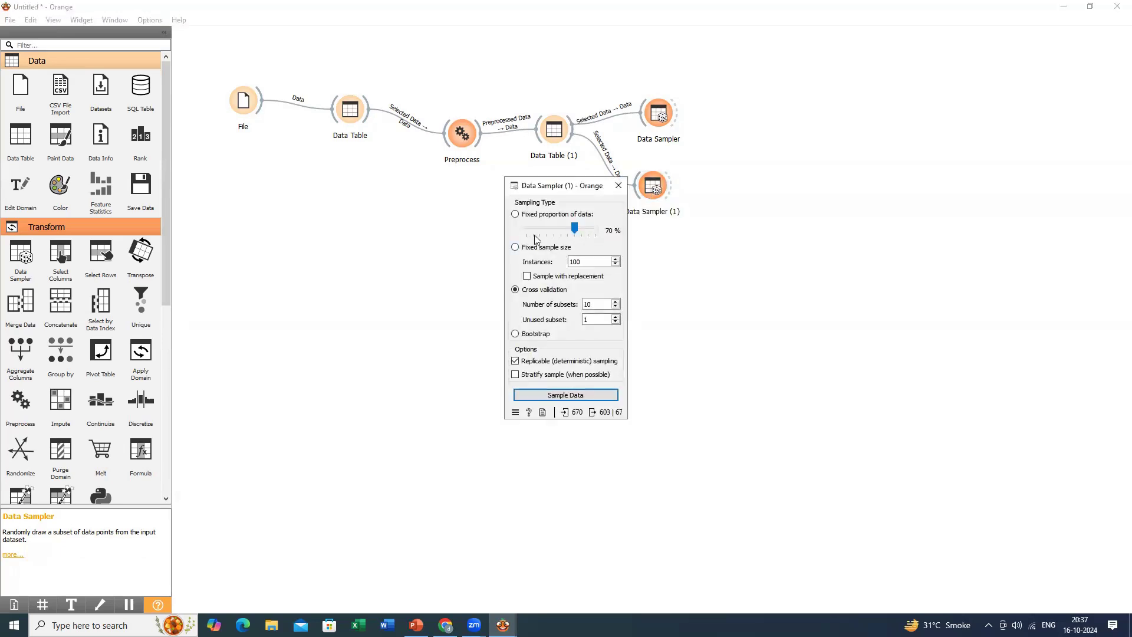
left_click_drag(575, 227, 553, 228)
left_click_drag(550, 225, 547, 227)
left_click(594, 395)
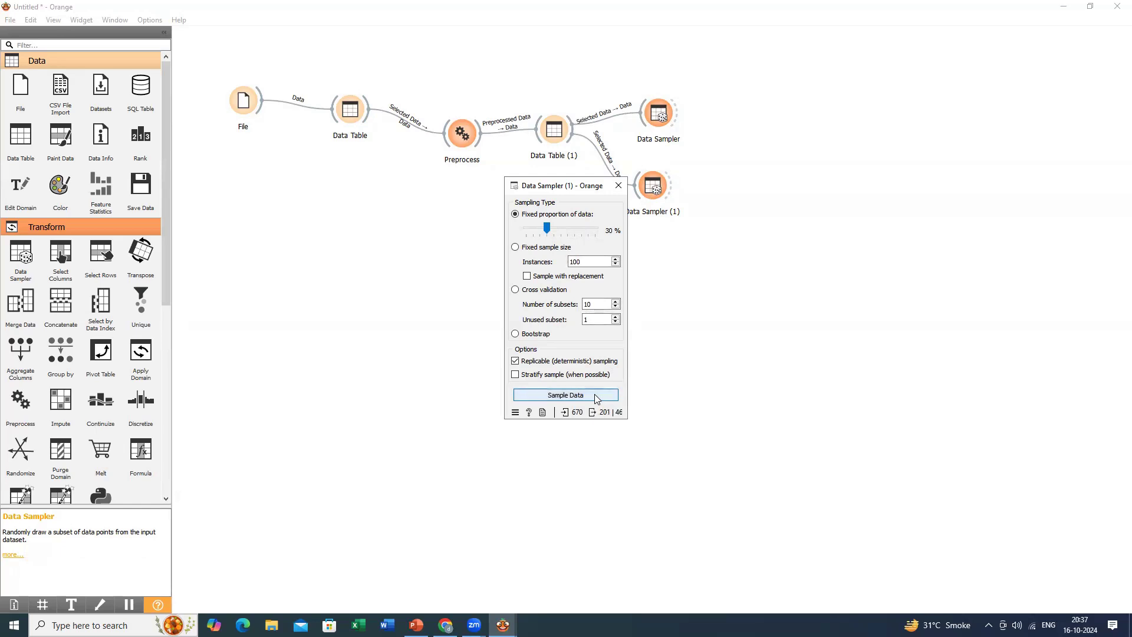
left_click(634, 347)
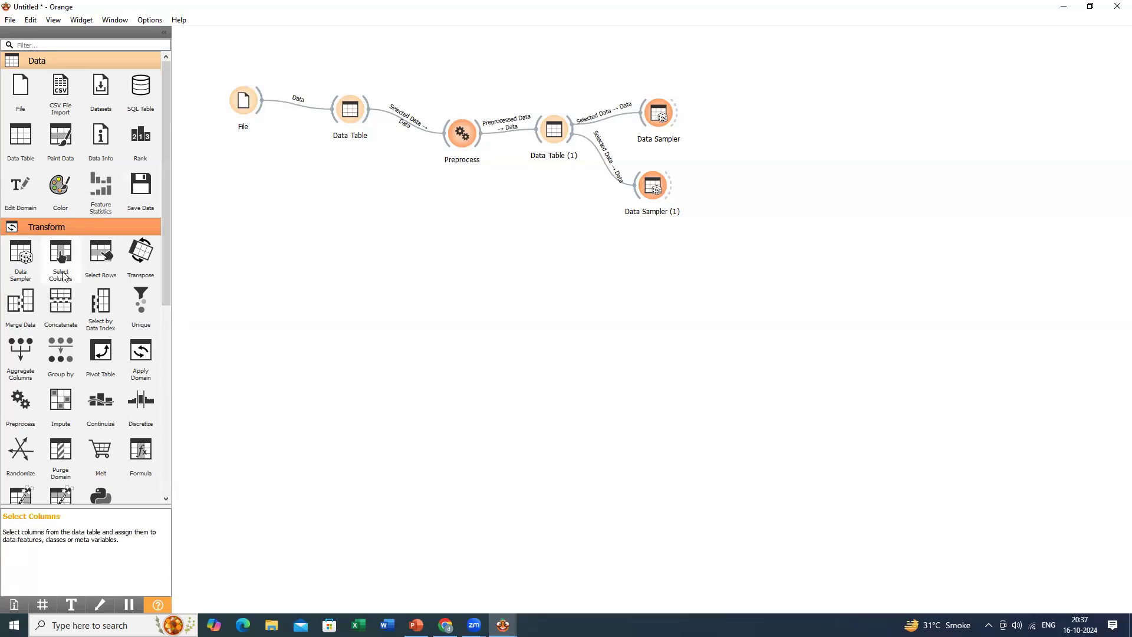
Step: Add two Select Columns widgets beside the Data Samplers and connect each sampler's Data Sample output to its own widget
left_click_drag(63, 266, 732, 98)
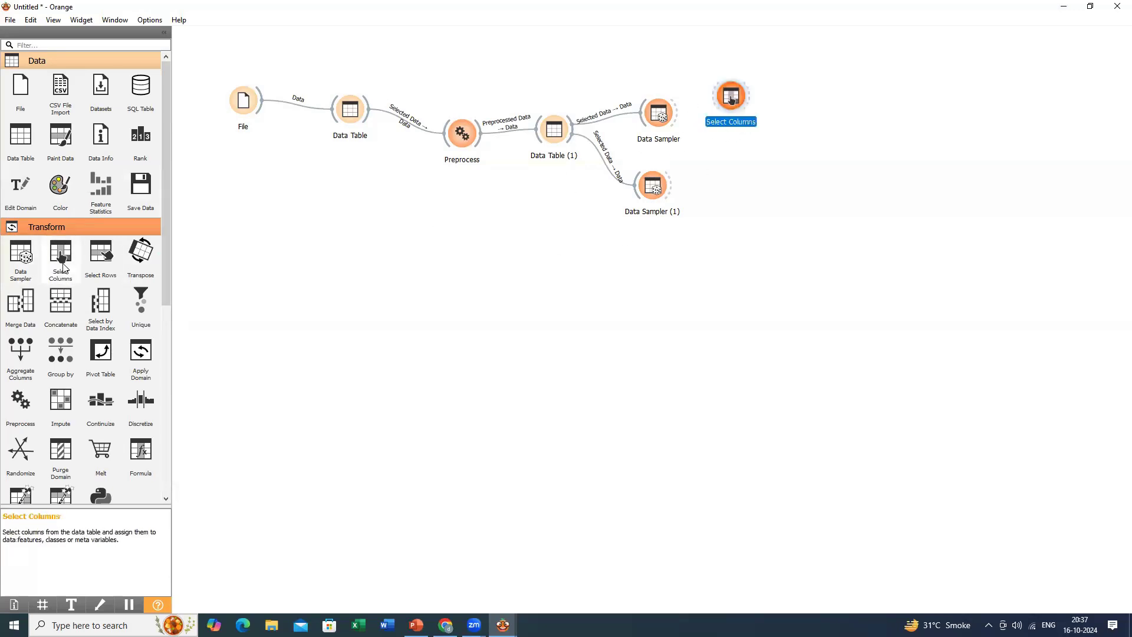
left_click_drag(63, 267, 730, 190)
left_click(733, 103)
left_click_drag(735, 106, 753, 120)
left_click_drag(735, 193, 753, 198)
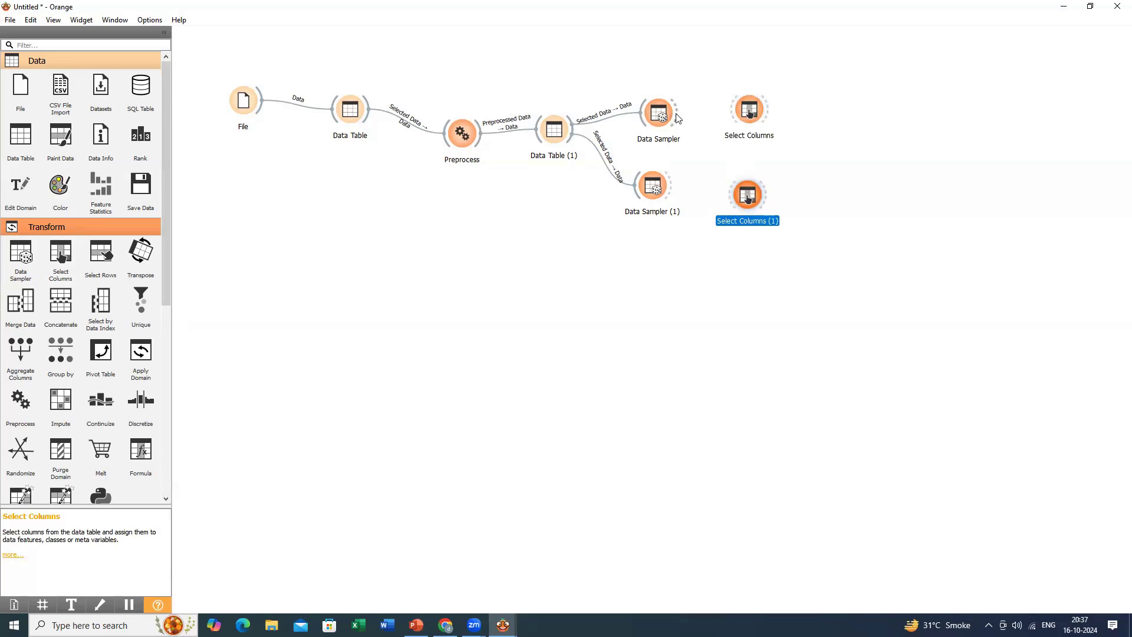
left_click_drag(681, 117, 746, 111)
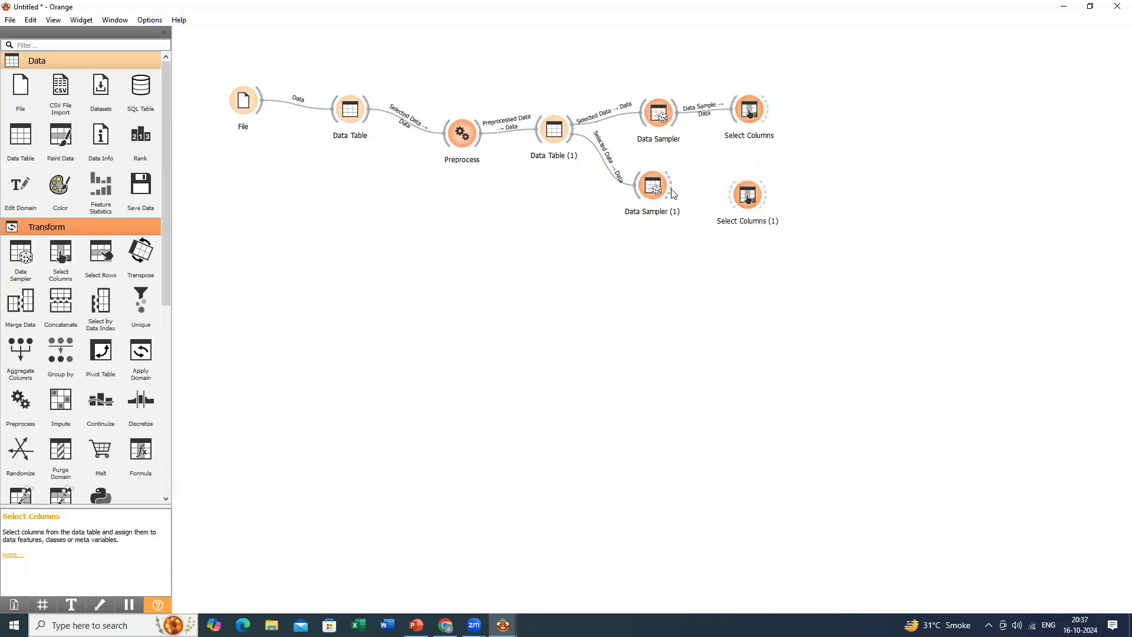
left_click_drag(673, 193, 748, 197)
Step: In the upper Select Columns, make Product Category the target and ignore Customer Name, Customer Segment, company, Ship Mode and Order Priority
double_click(757, 114)
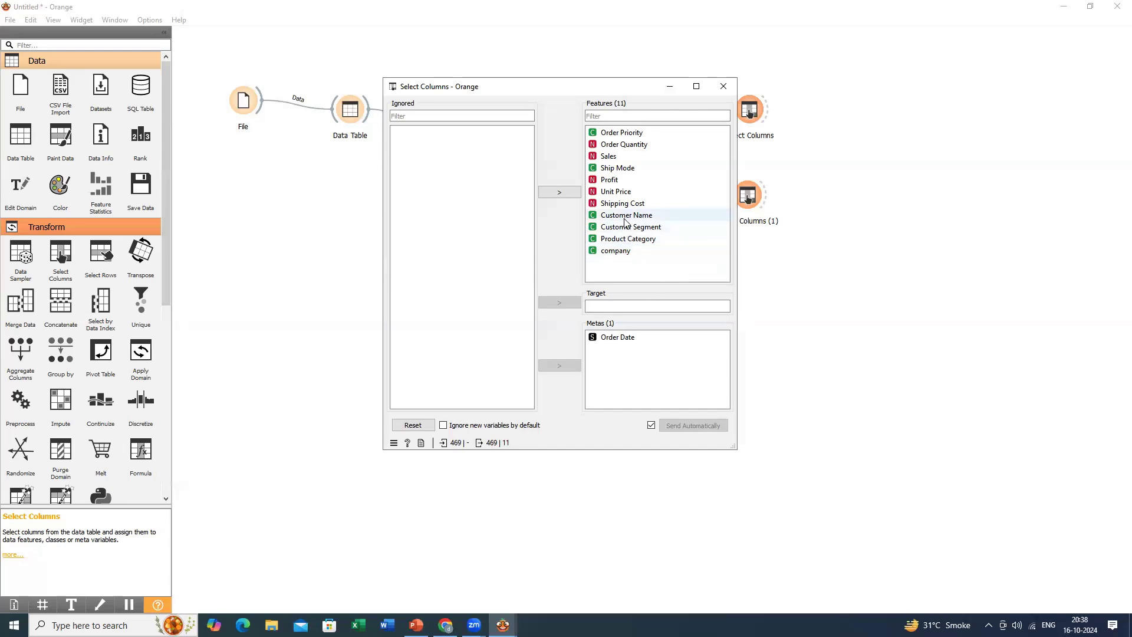
left_click_drag(627, 223, 456, 167)
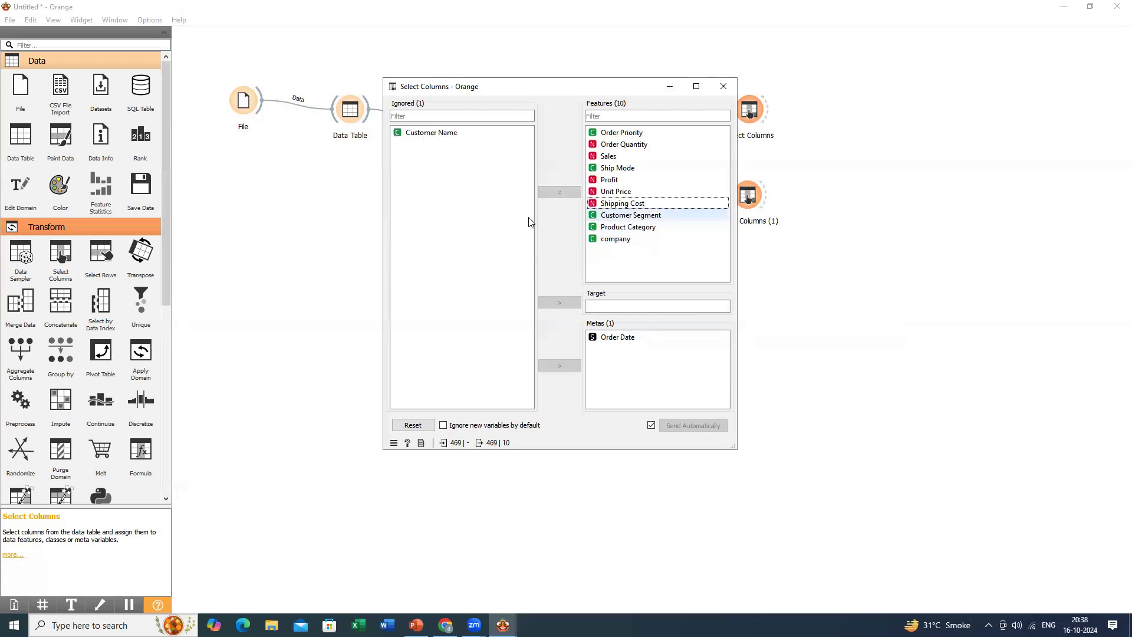
left_click(618, 229)
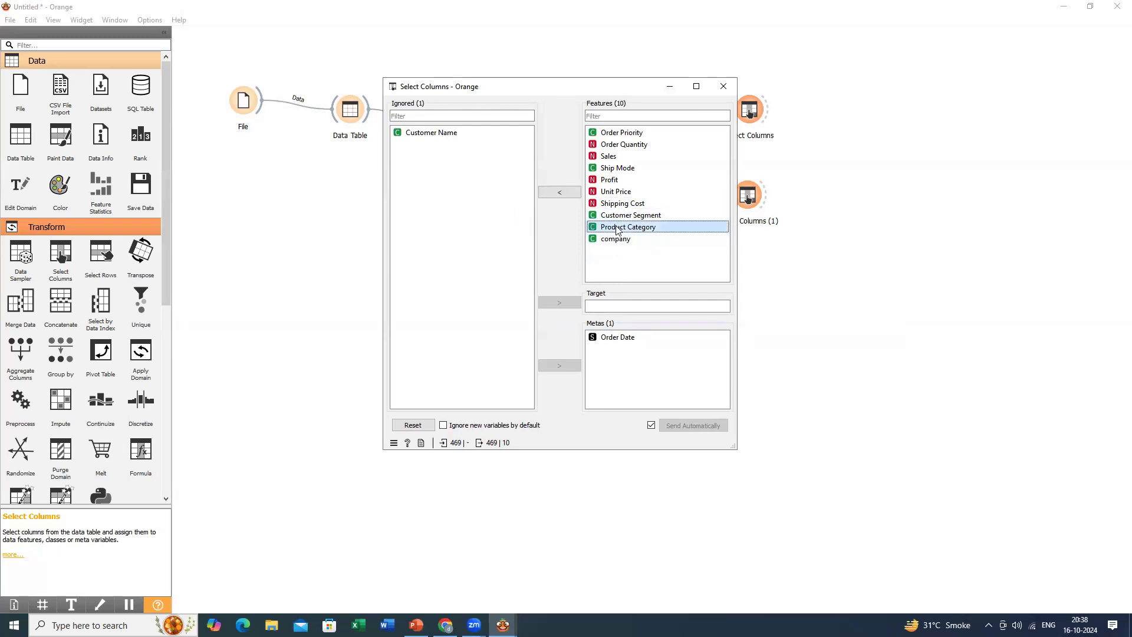
left_click_drag(617, 229, 626, 321)
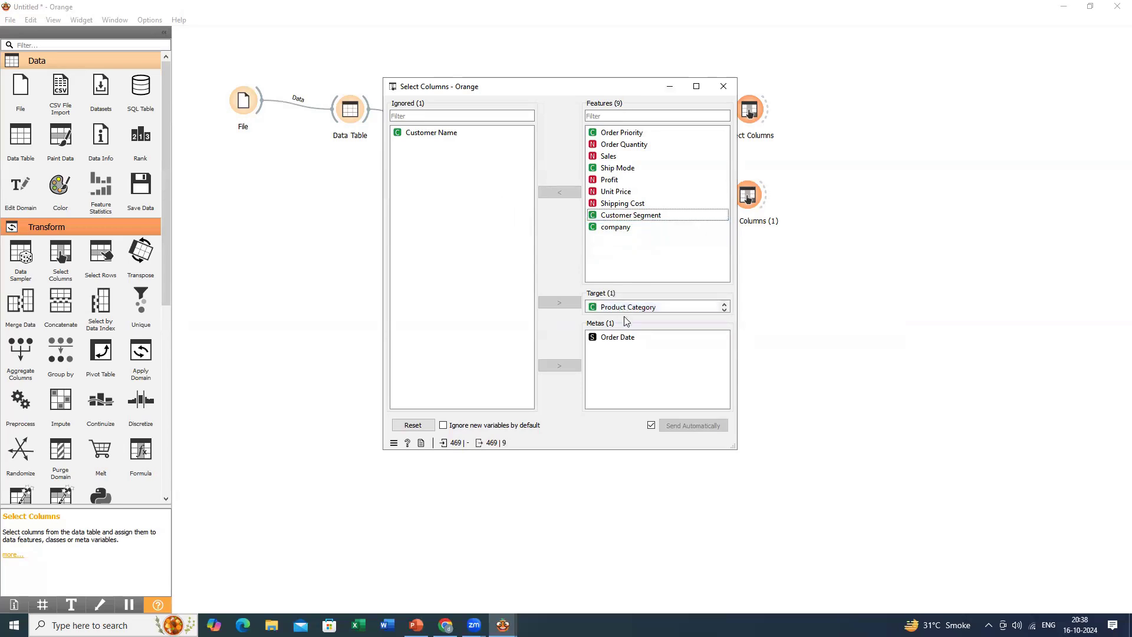
left_click(626, 216)
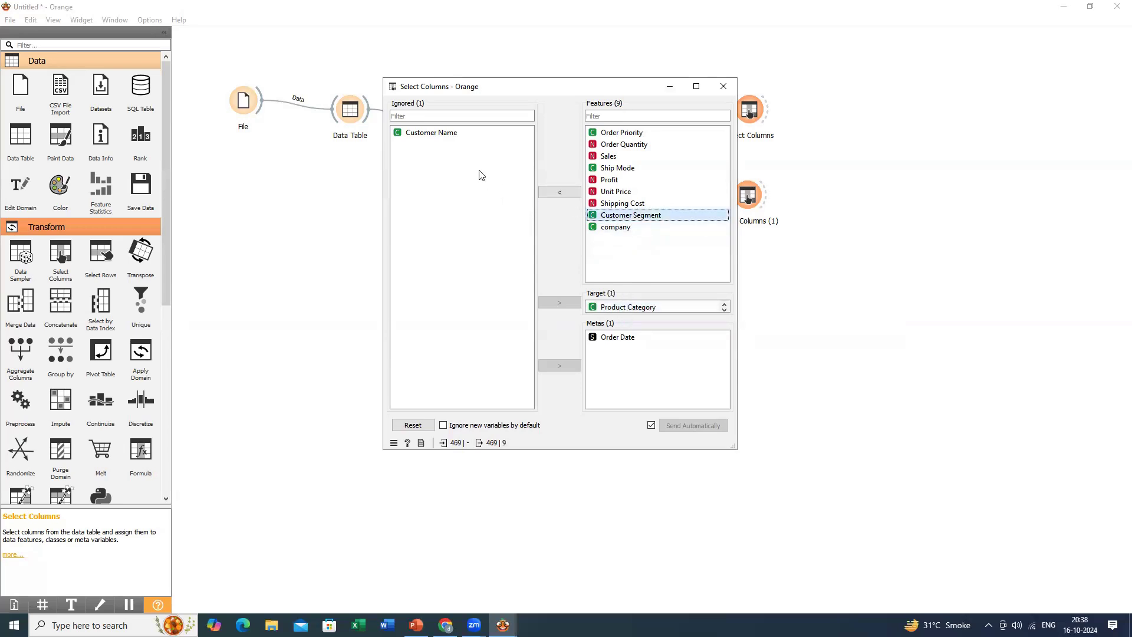
left_click_drag(481, 174, 482, 175)
left_click_drag(631, 216, 466, 159)
left_click_drag(617, 169, 448, 195)
left_click_drag(640, 134, 420, 197)
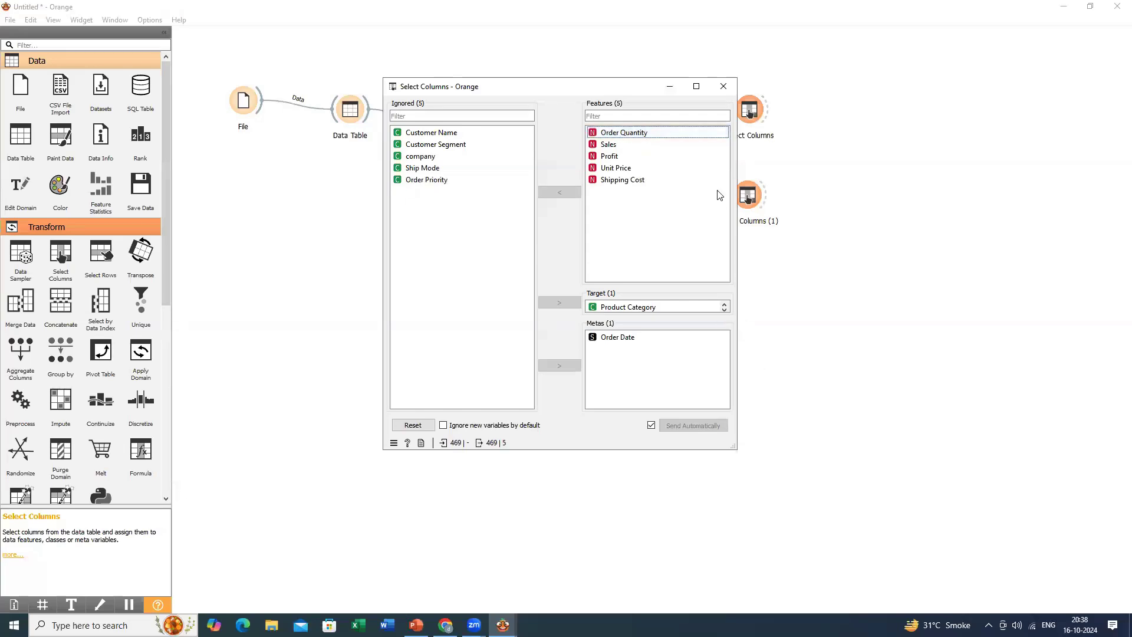
left_click(720, 88)
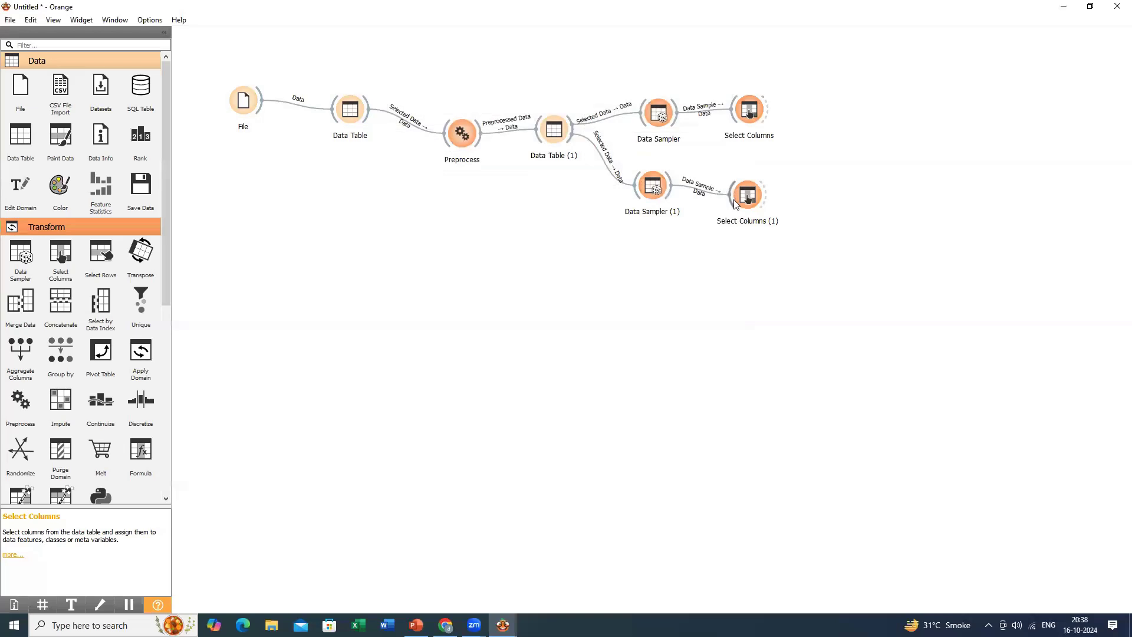
Step: In the lower Select Columns, make Product Category the target and ignore Customer Name, Customer Segment, company, Ship Mode and Order Priority
double_click(741, 202)
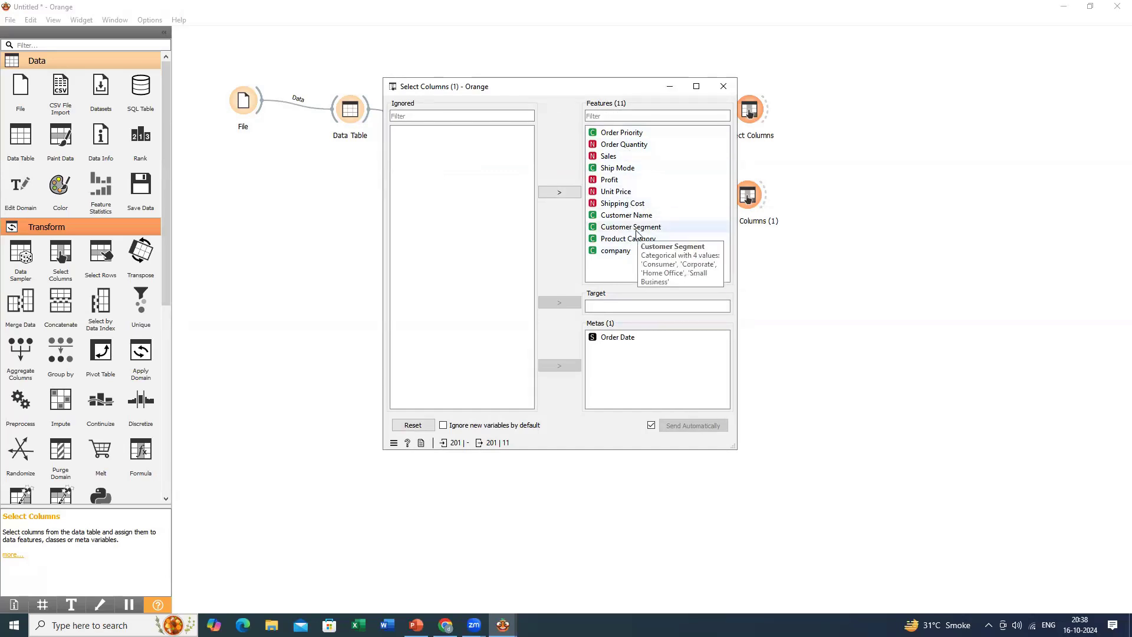
left_click_drag(634, 239, 632, 311)
left_click_drag(619, 216, 420, 224)
left_click_drag(592, 171, 435, 172)
left_click_drag(594, 134, 401, 183)
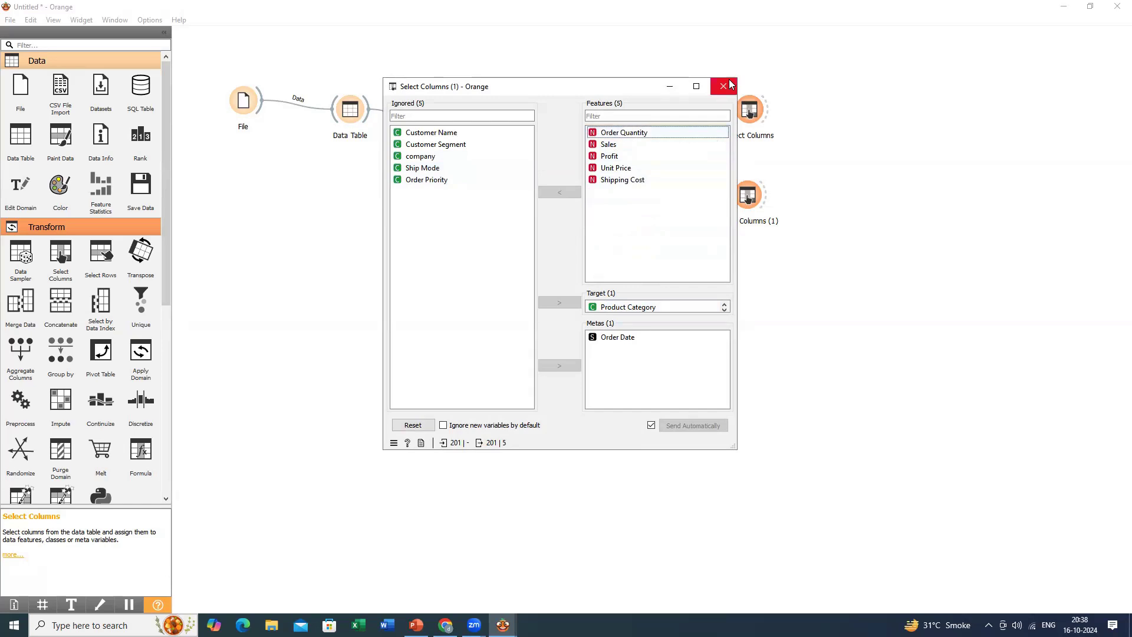
left_click(730, 84)
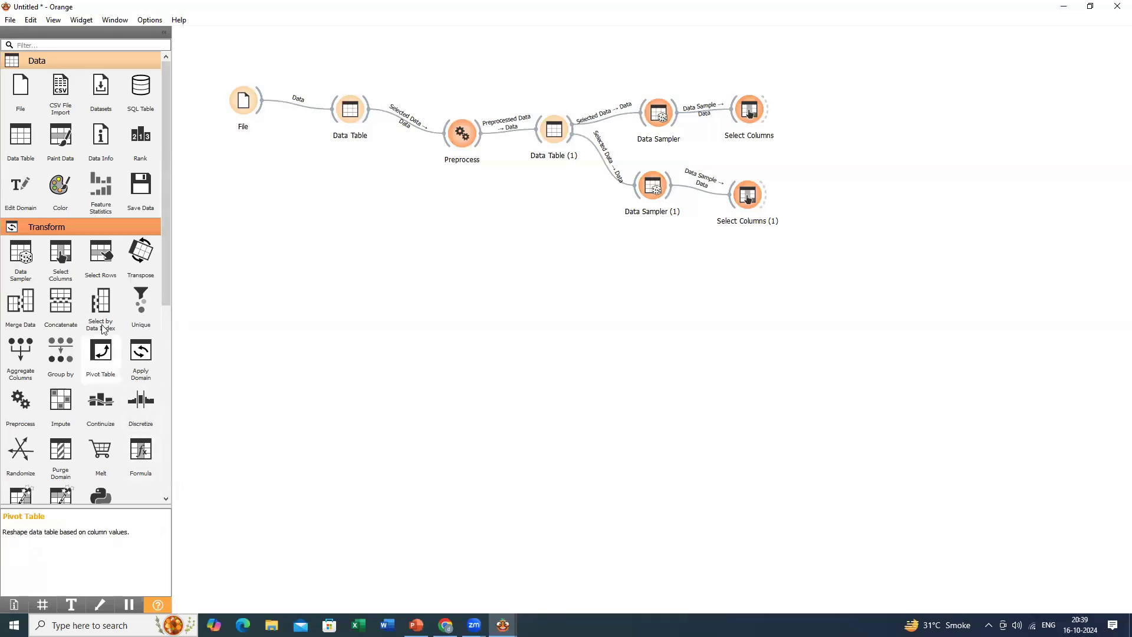
Step: Add an SVM model widget to the canvas and feed it from the upper Select Columns widget
scroll(93, 305, "down", 3)
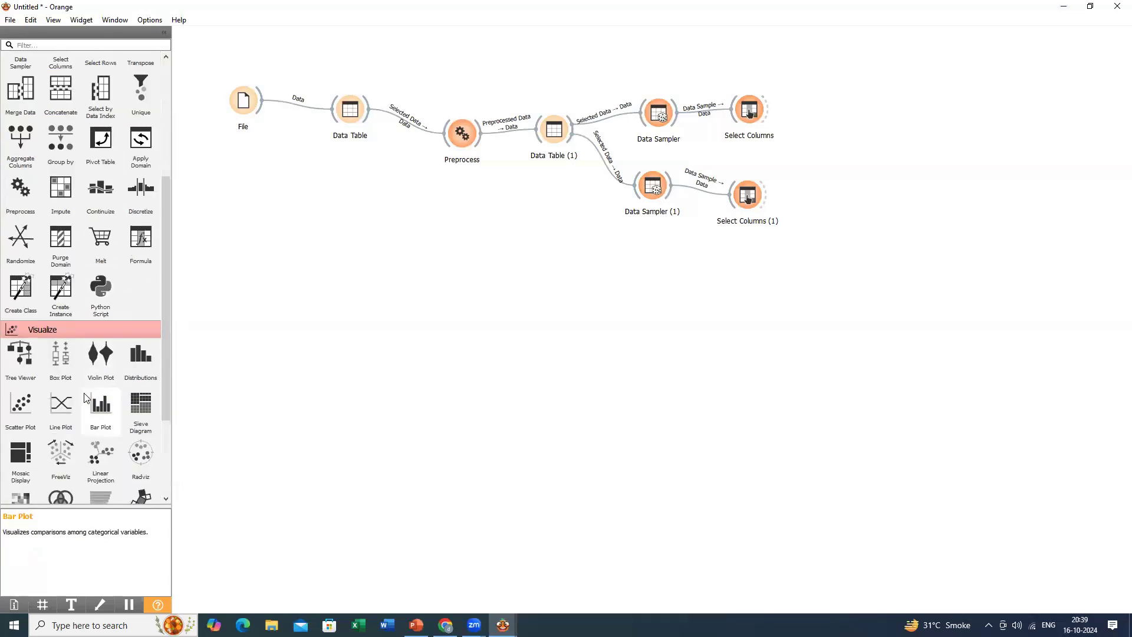
scroll(85, 398, "down", 2)
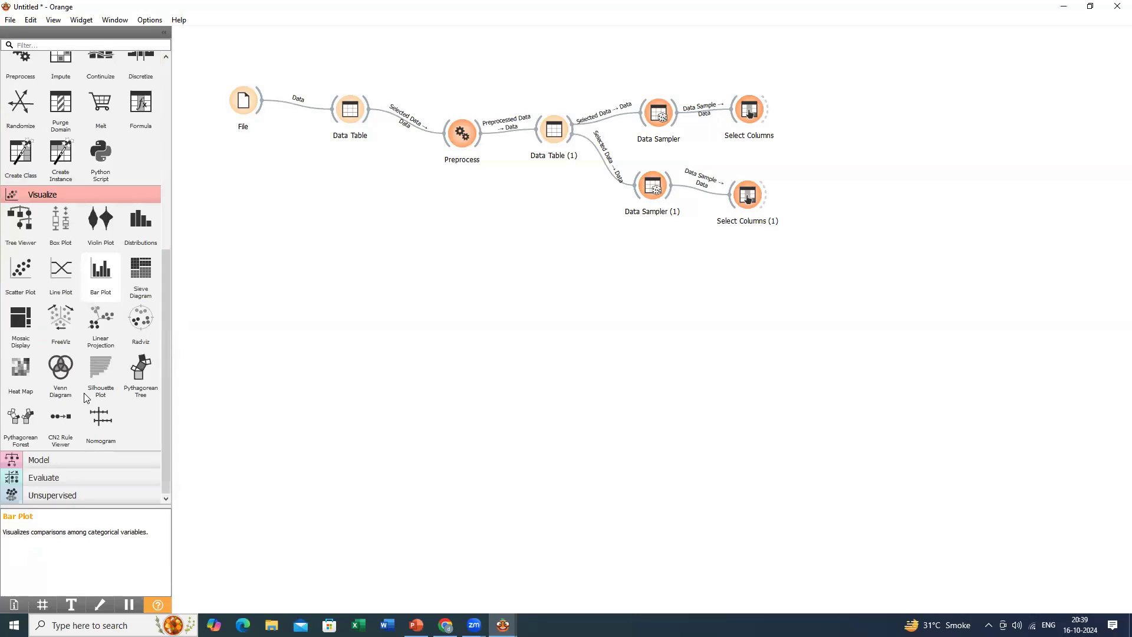
left_click(58, 462)
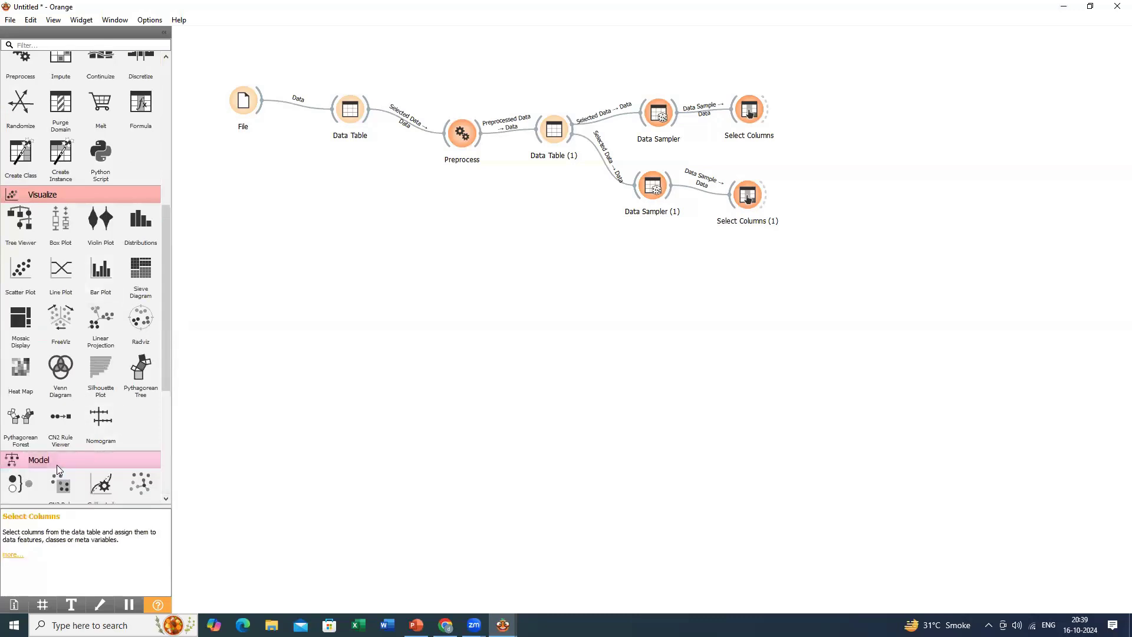
scroll(58, 469, "down", 2)
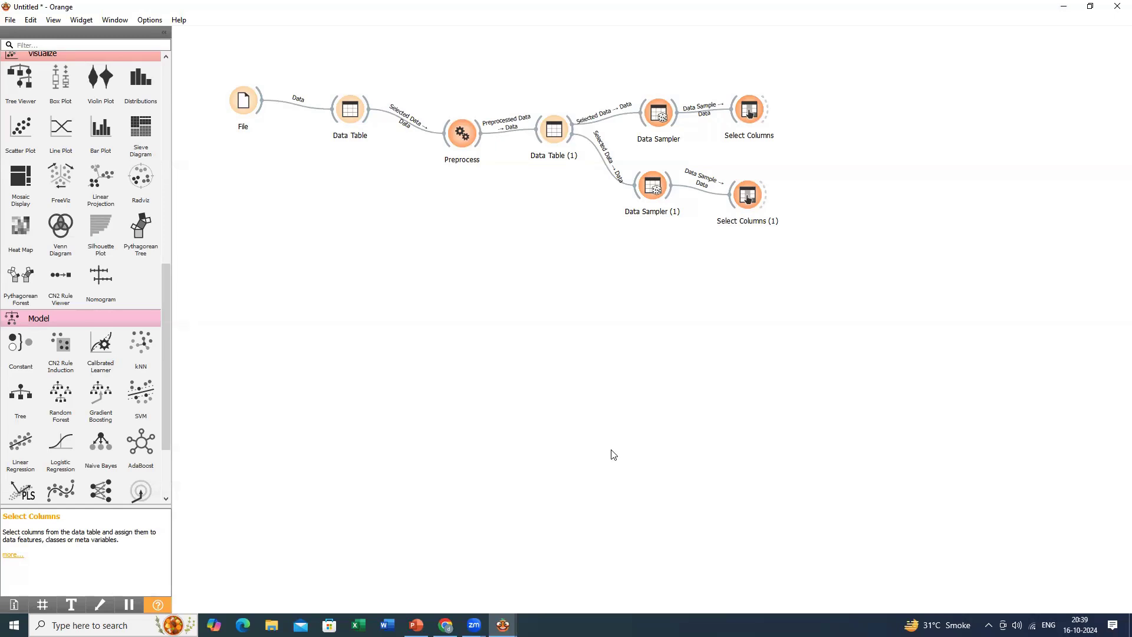
left_click_drag(140, 406, 824, 109)
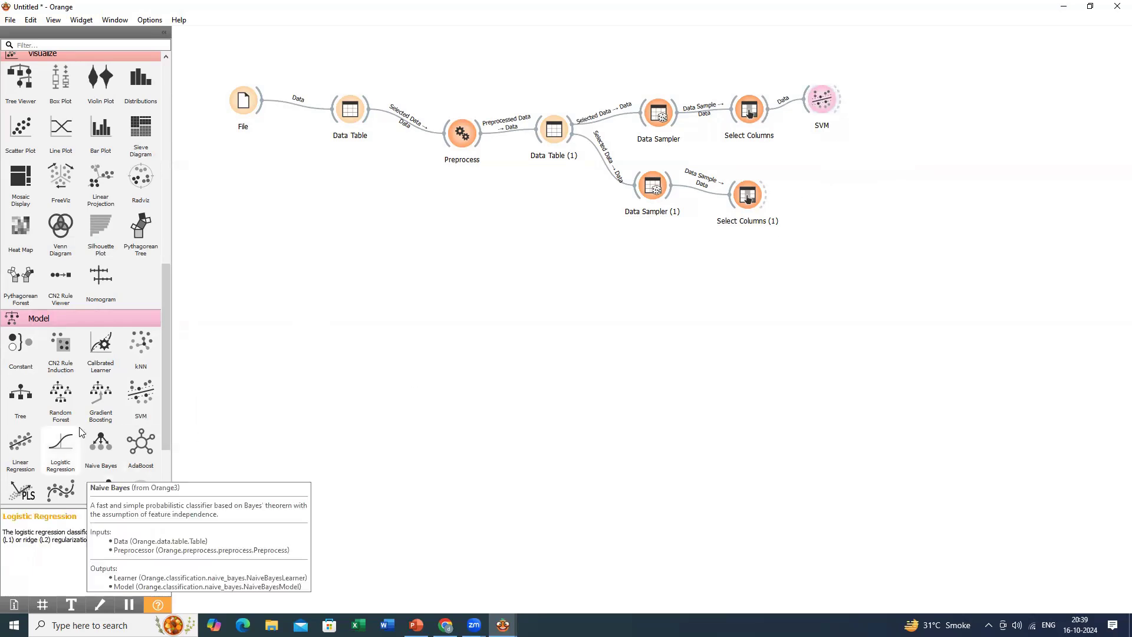
Step: Place a Test and Score evaluation widget beside the lower Select Columns widget
scroll(80, 433, "down", 3)
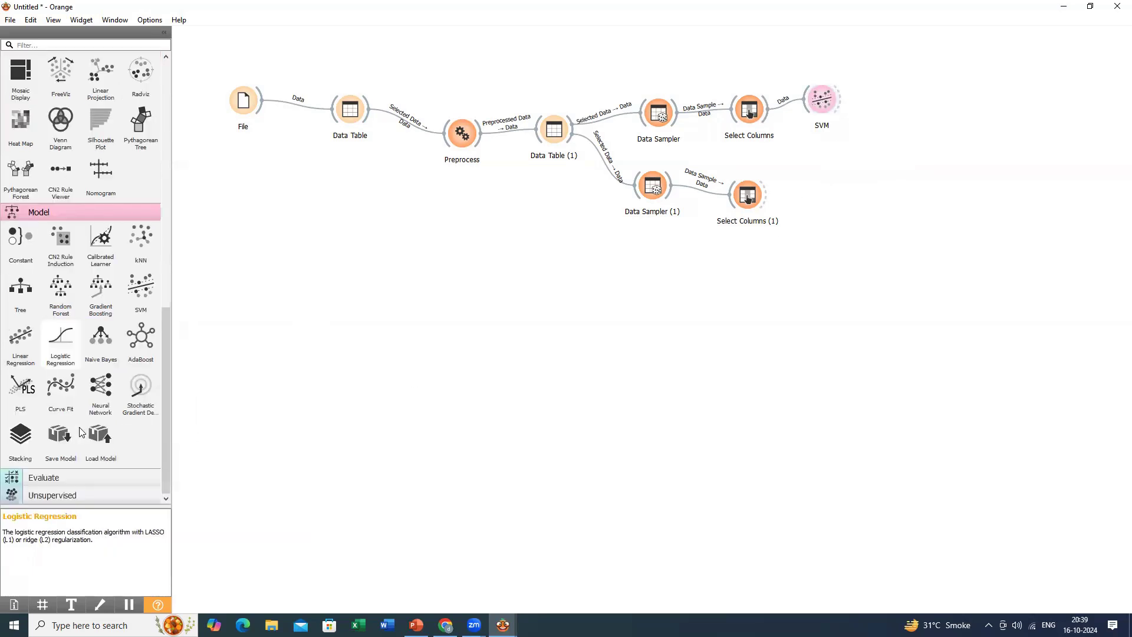
left_click(45, 477)
left_click_drag(20, 407, 836, 190)
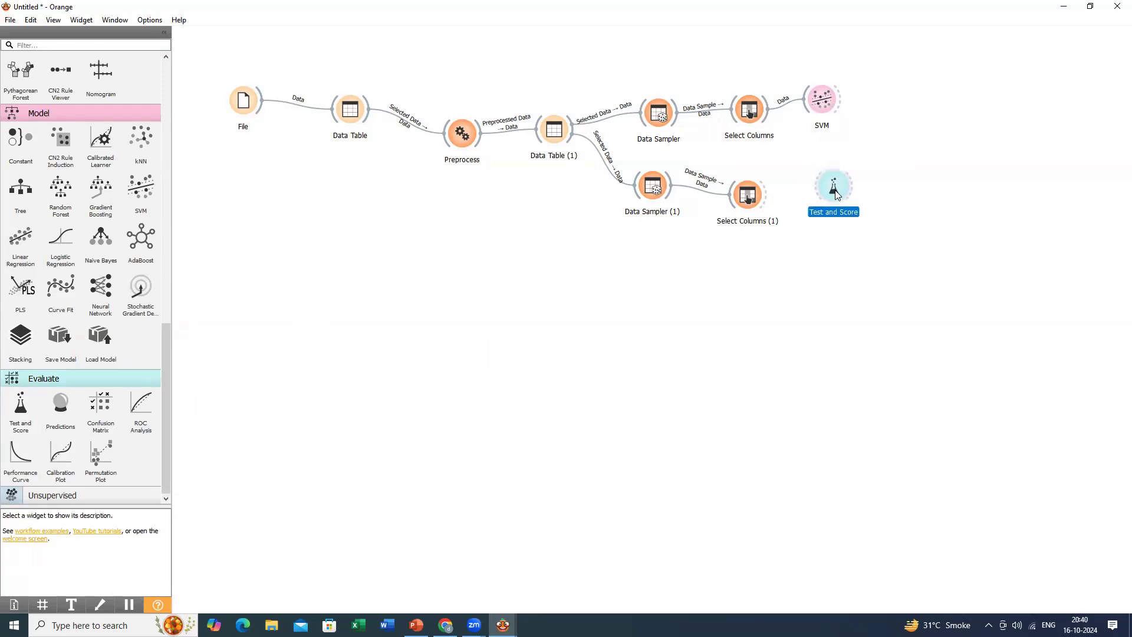
Step: Try adding Continuize Discrete Variables with Treat as ordinal to the Preprocess widget, and check the column roles in the upper Select Columns
double_click(460, 139)
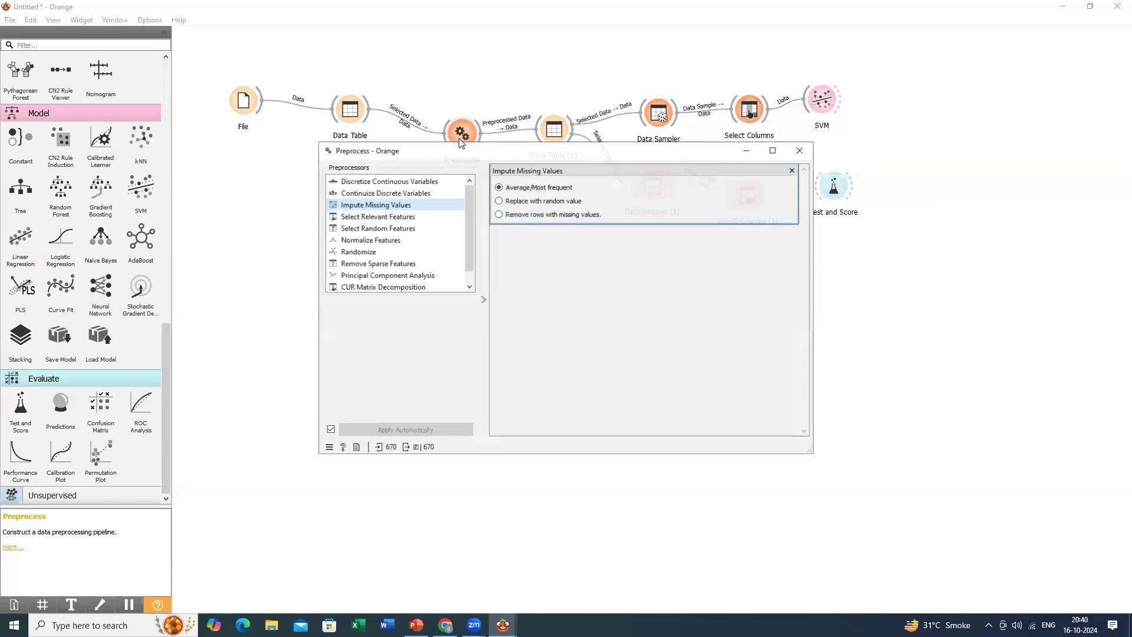
double_click(404, 195)
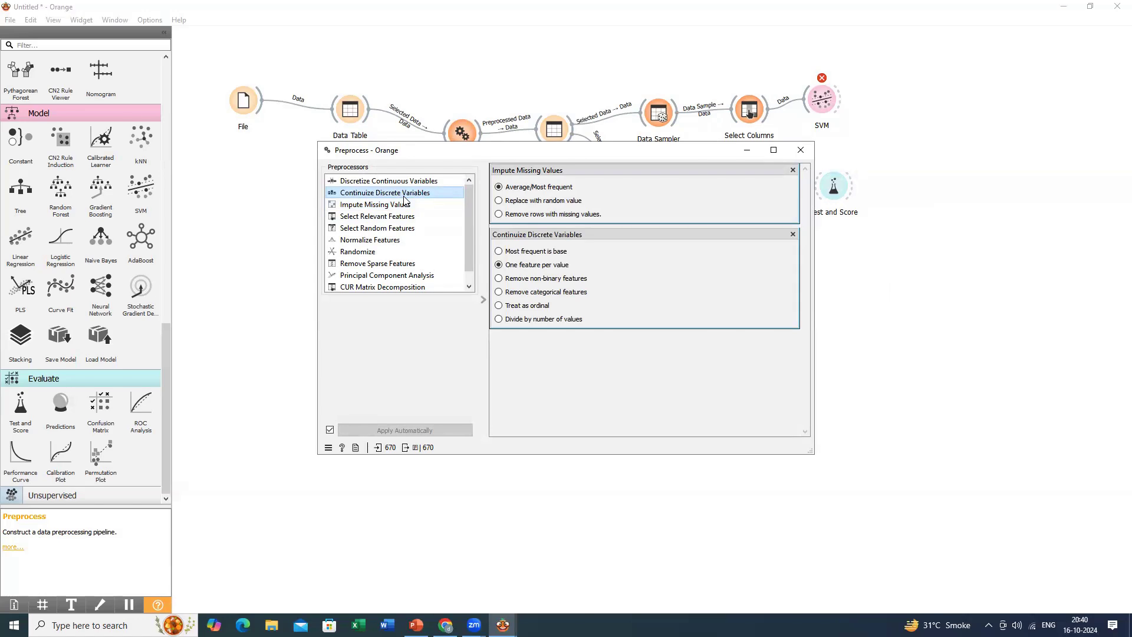
left_click(527, 306)
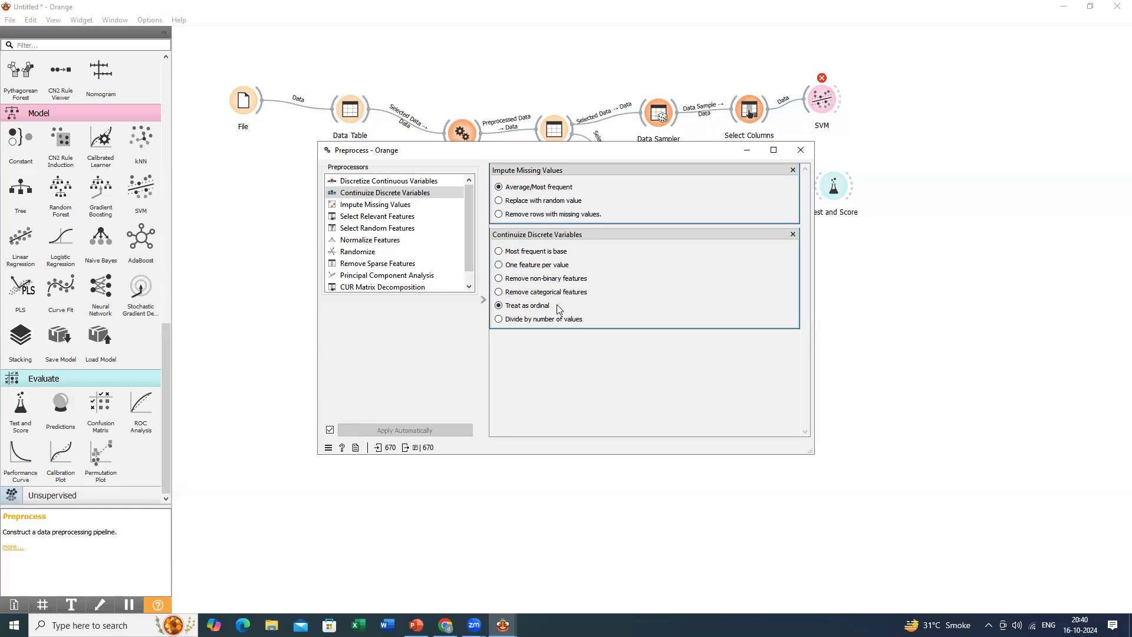
left_click(800, 149)
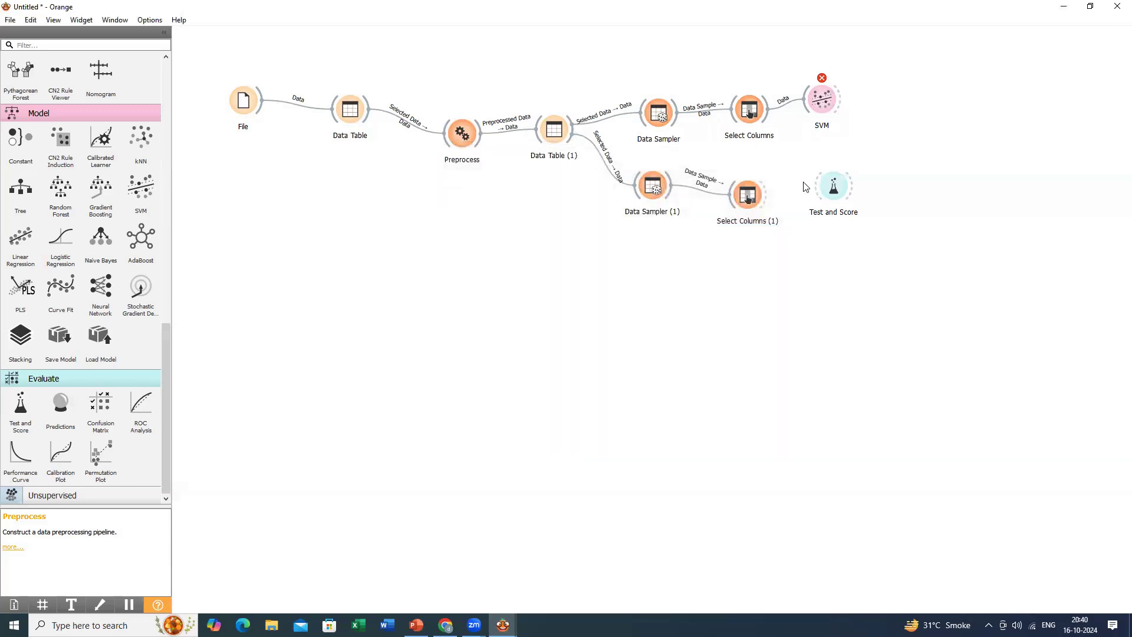
double_click(744, 112)
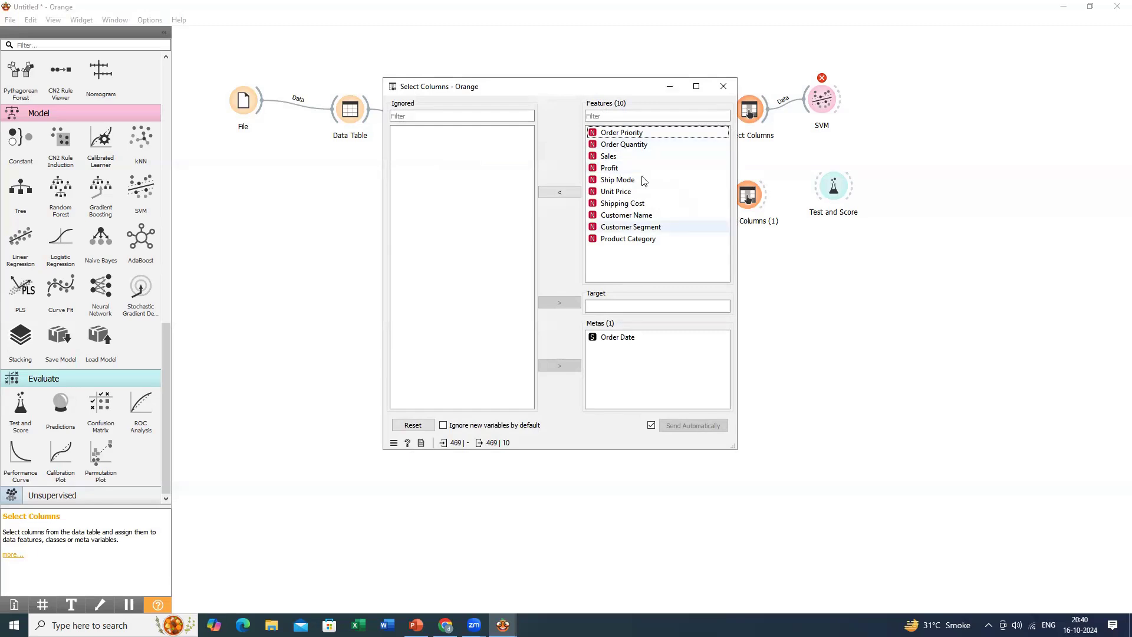
left_click(721, 87)
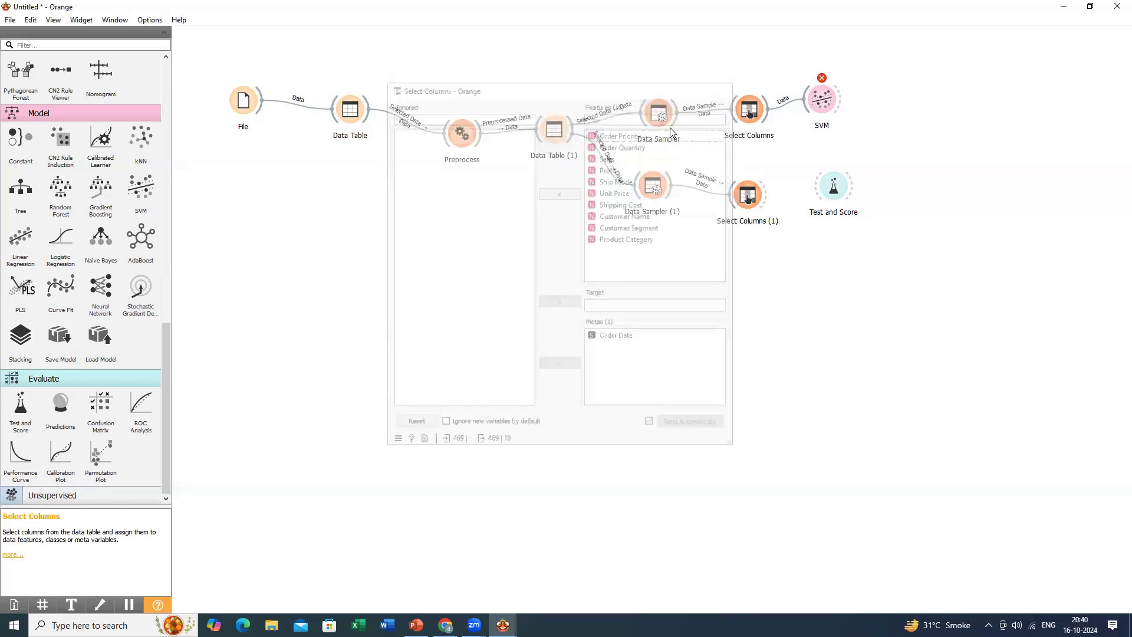
Step: In the Preprocess widget, replace the Continuize Discrete Variables preprocessor with Discretize Continuous Variables
double_click(469, 137)
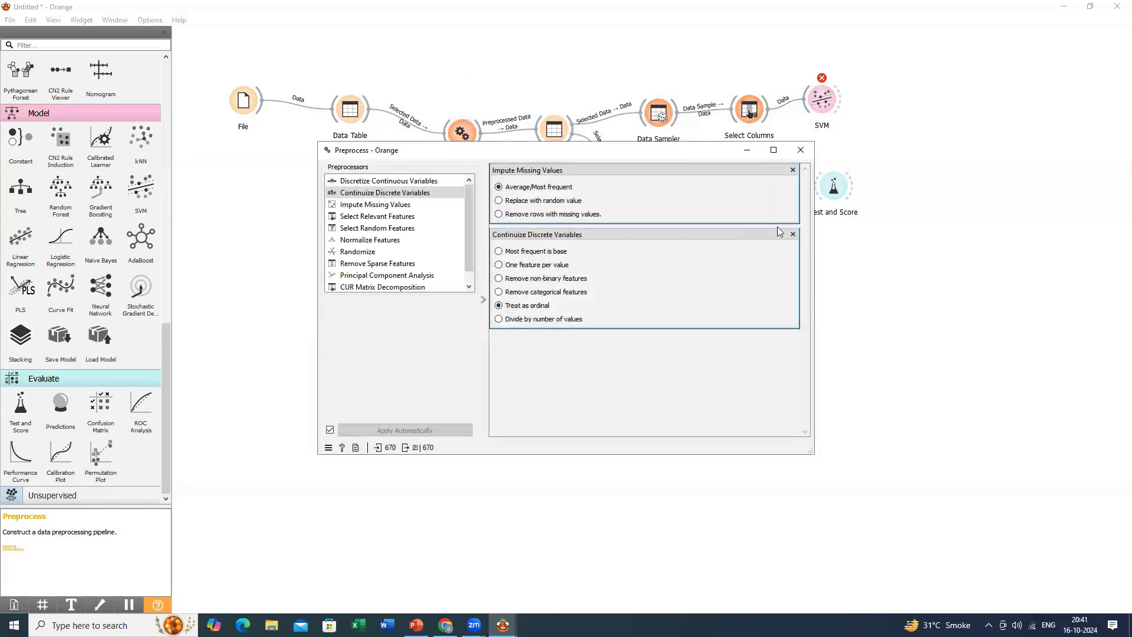
left_click(793, 234)
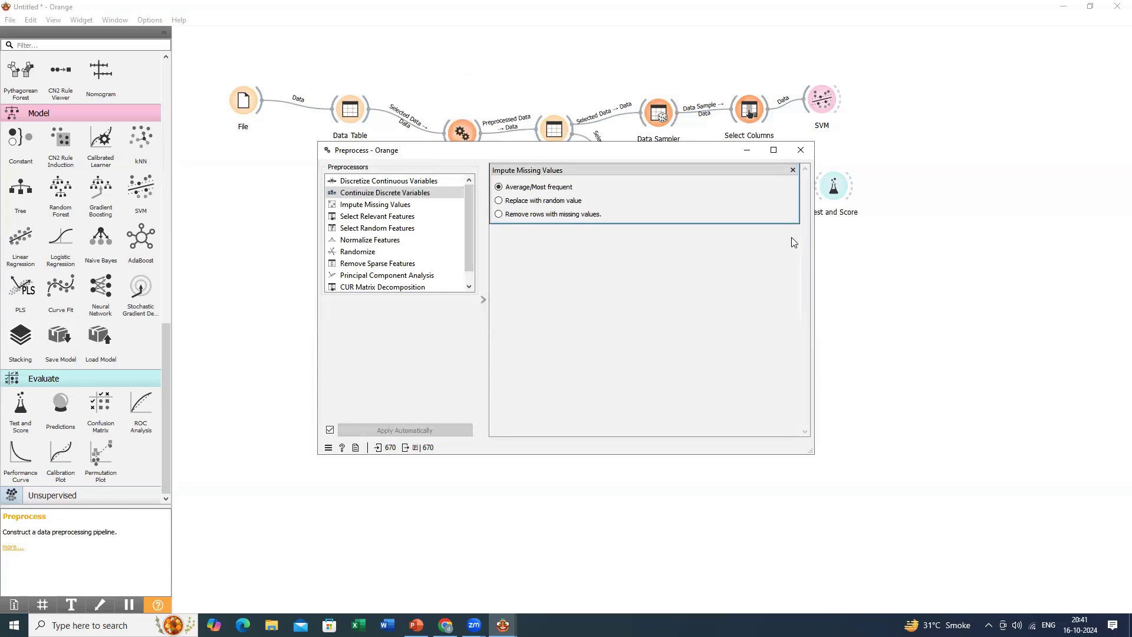
double_click(427, 182)
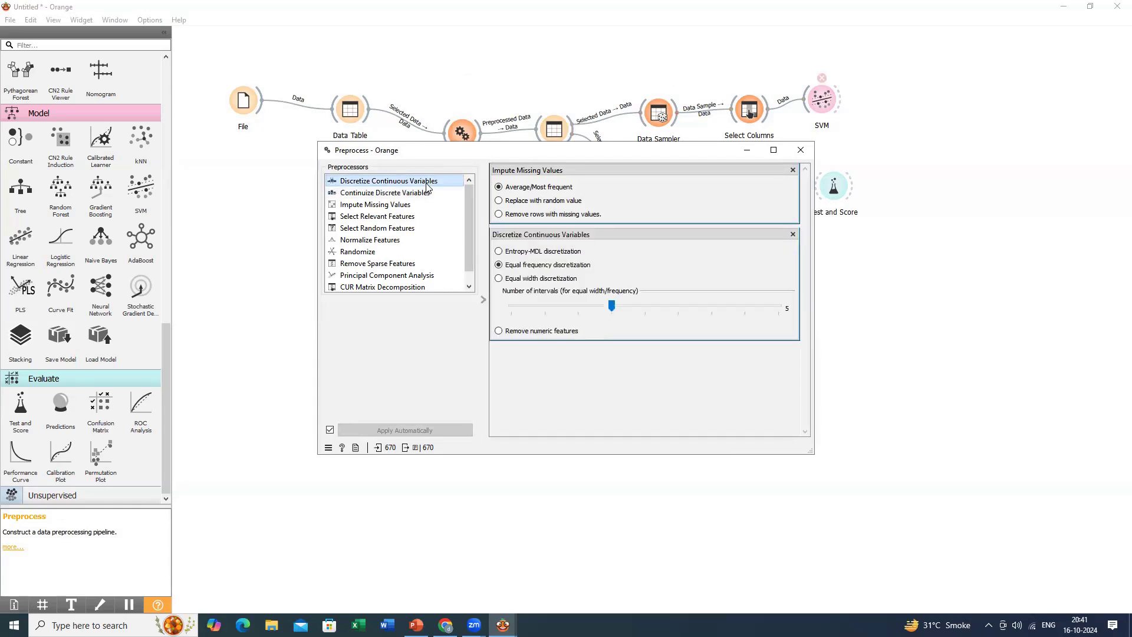